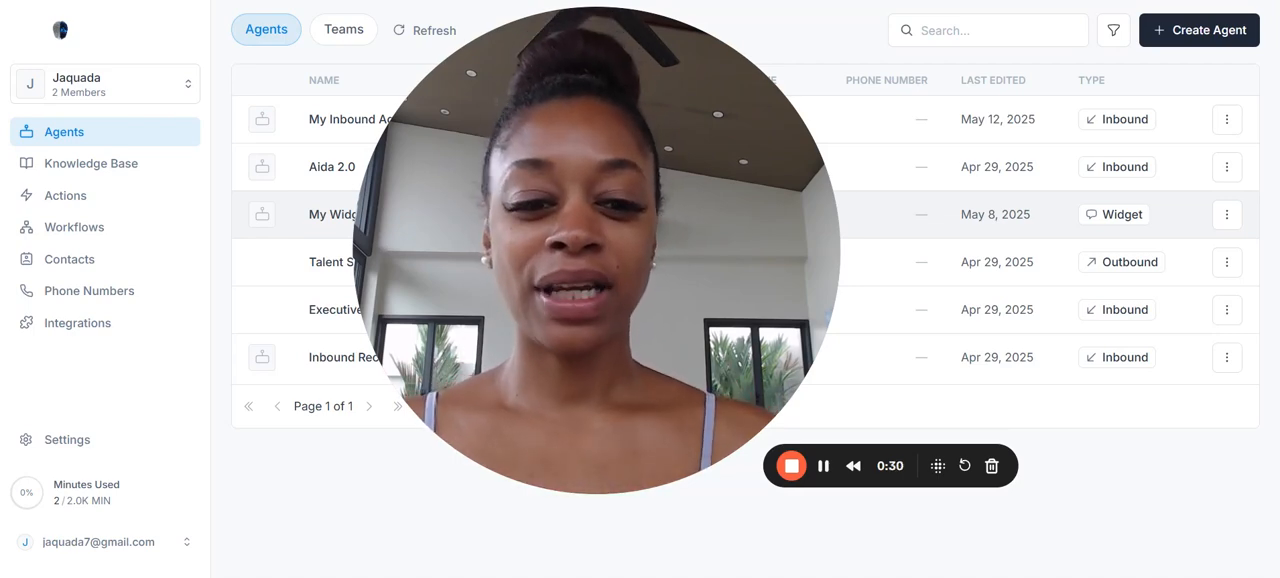
drag(647, 110, 391, 187)
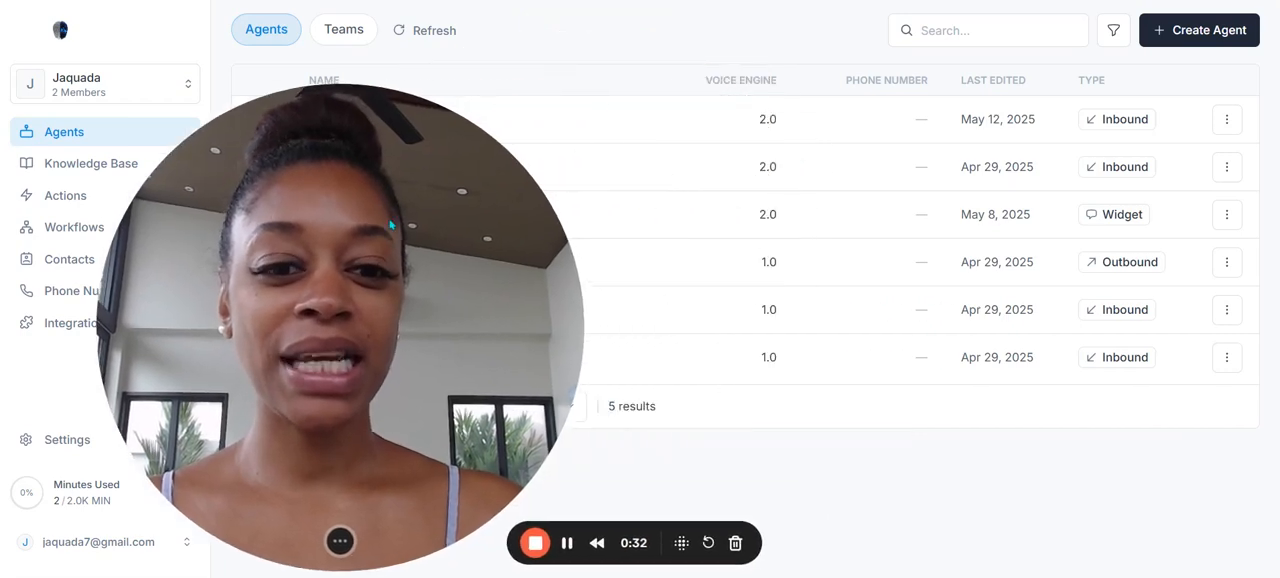
click(334, 547)
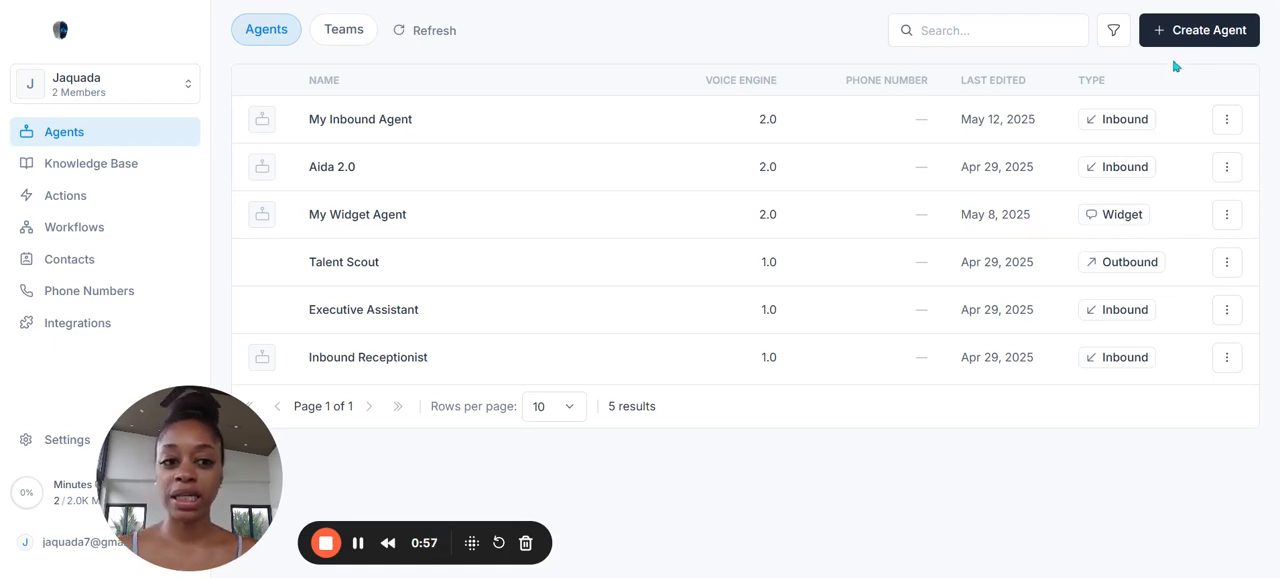
Step: Create a new agent from scratch with the Inbound agent type
click(1229, 35)
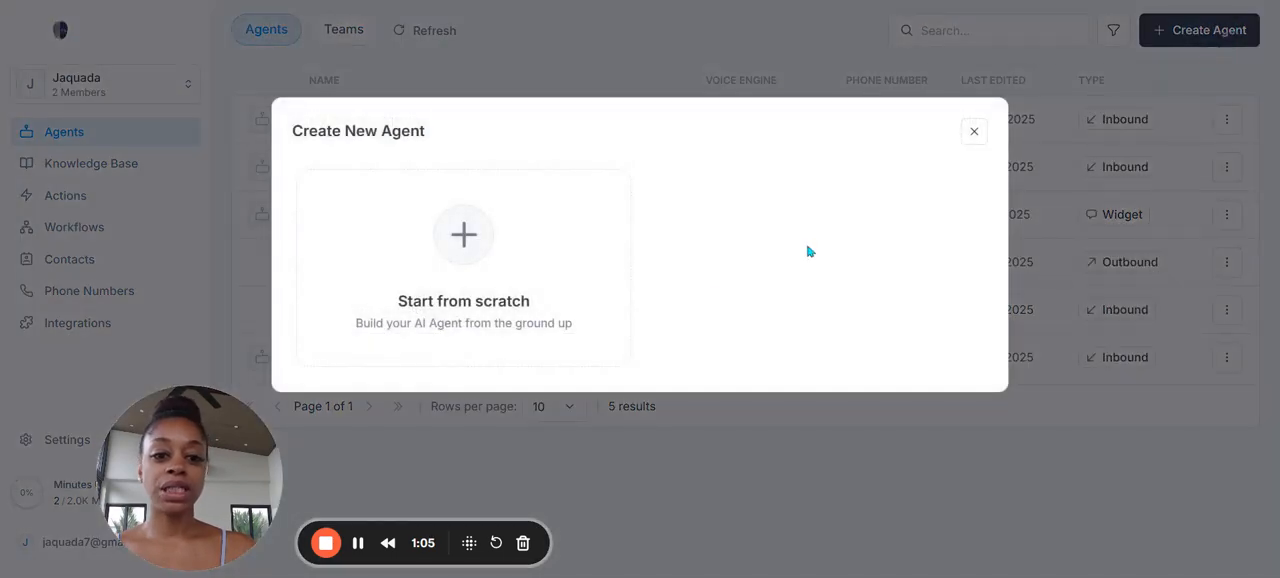
click(563, 328)
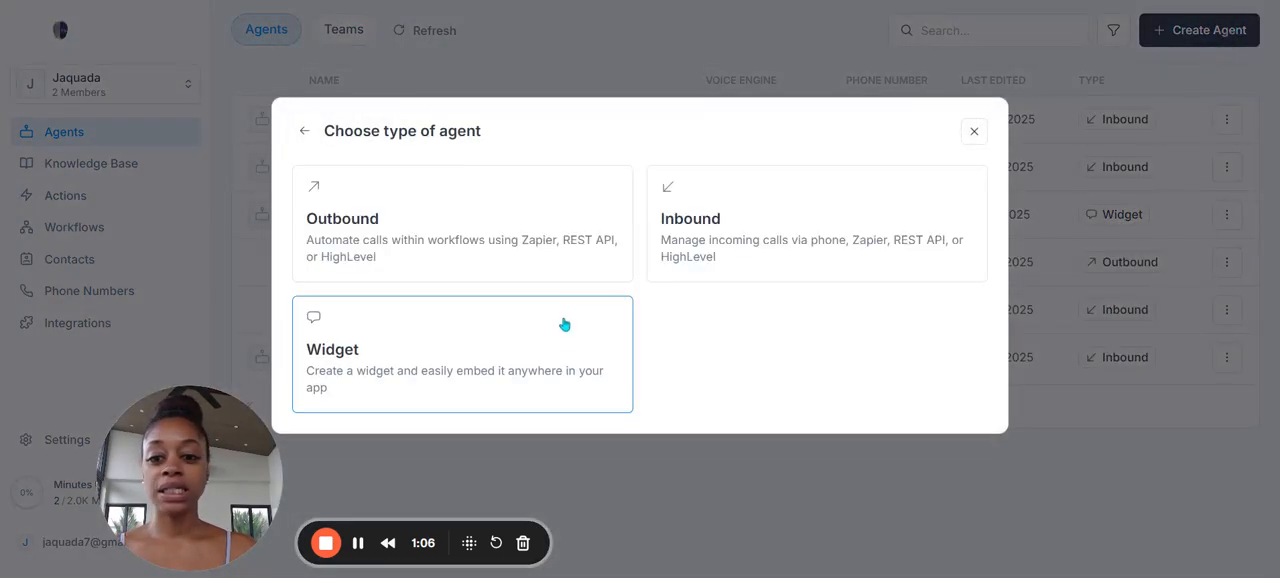
click(760, 240)
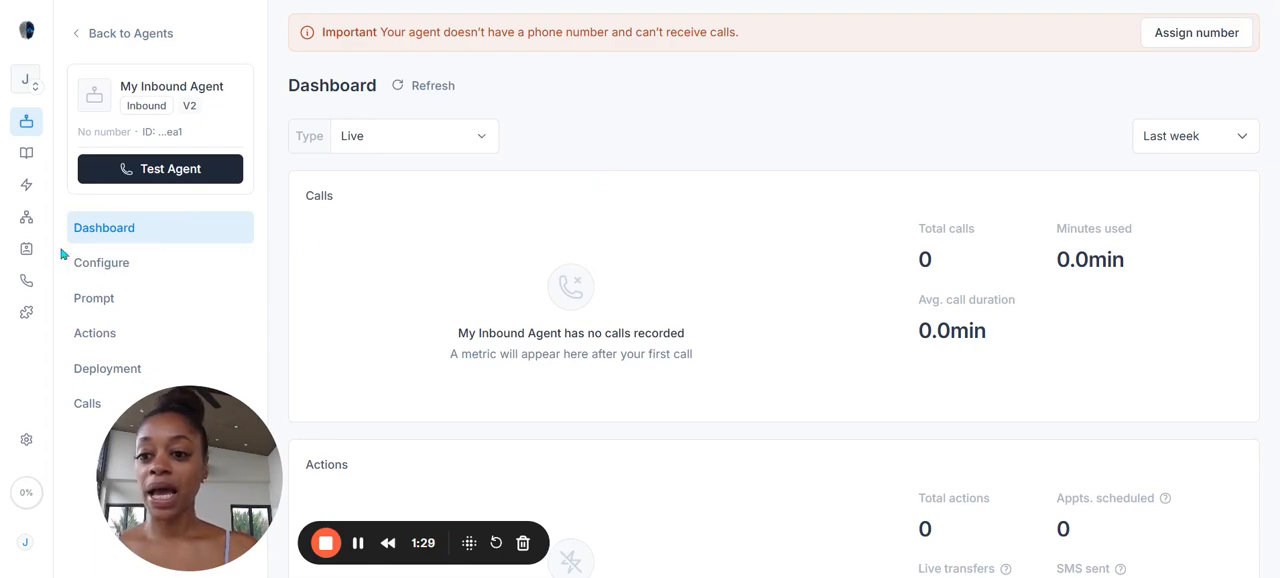
Step: In the inbound agent's general configuration, rename the agent to Lisa and upload a photo as its image
scroll(520, 289, down, 5)
scroll(520, 289, up, 2)
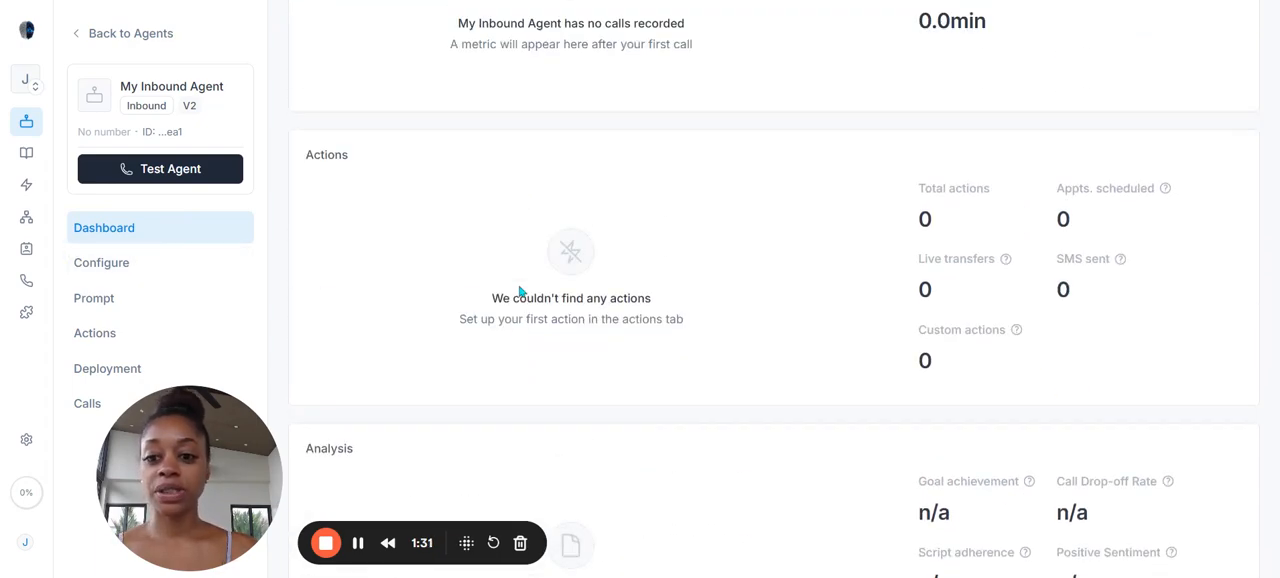
scroll(519, 290, up, 3)
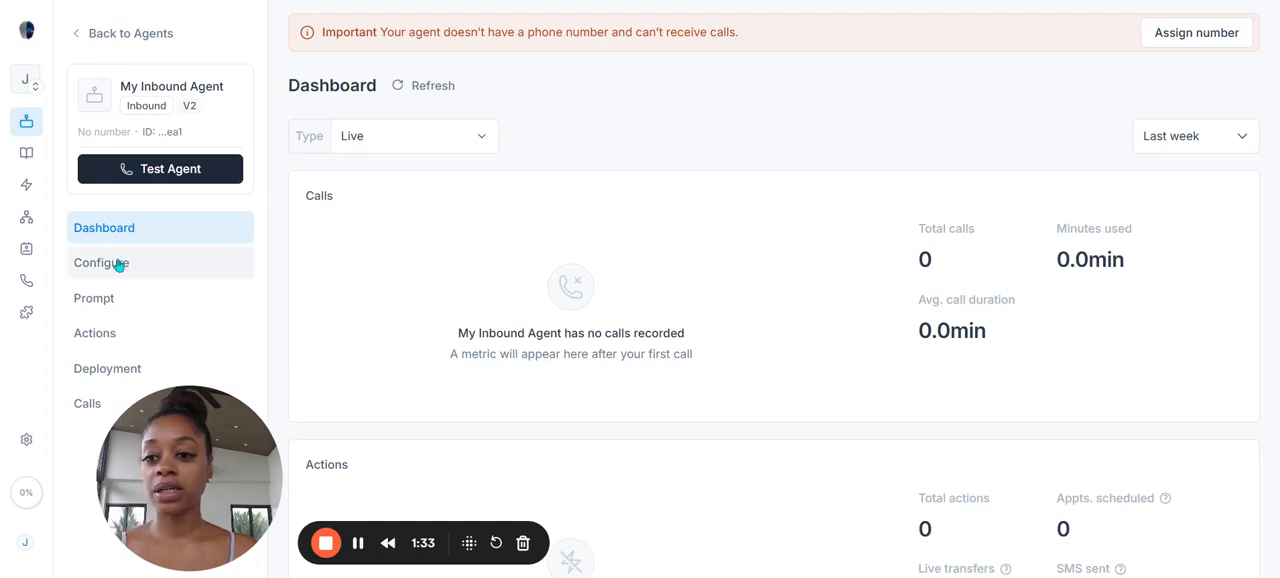
click(155, 276)
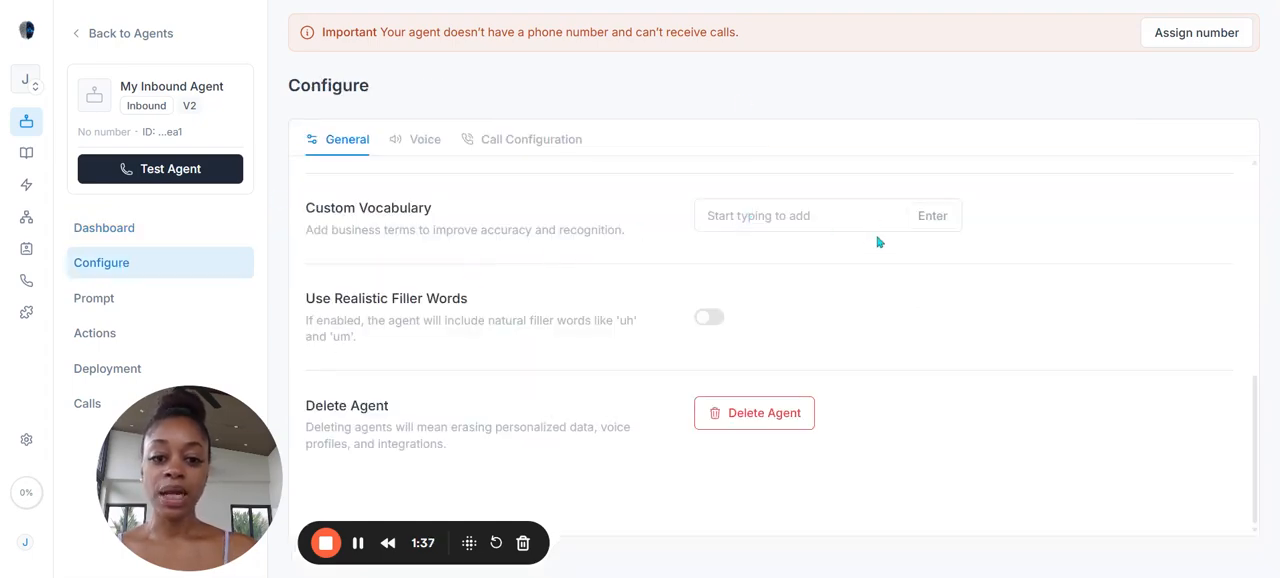
scroll(874, 274, up, 10)
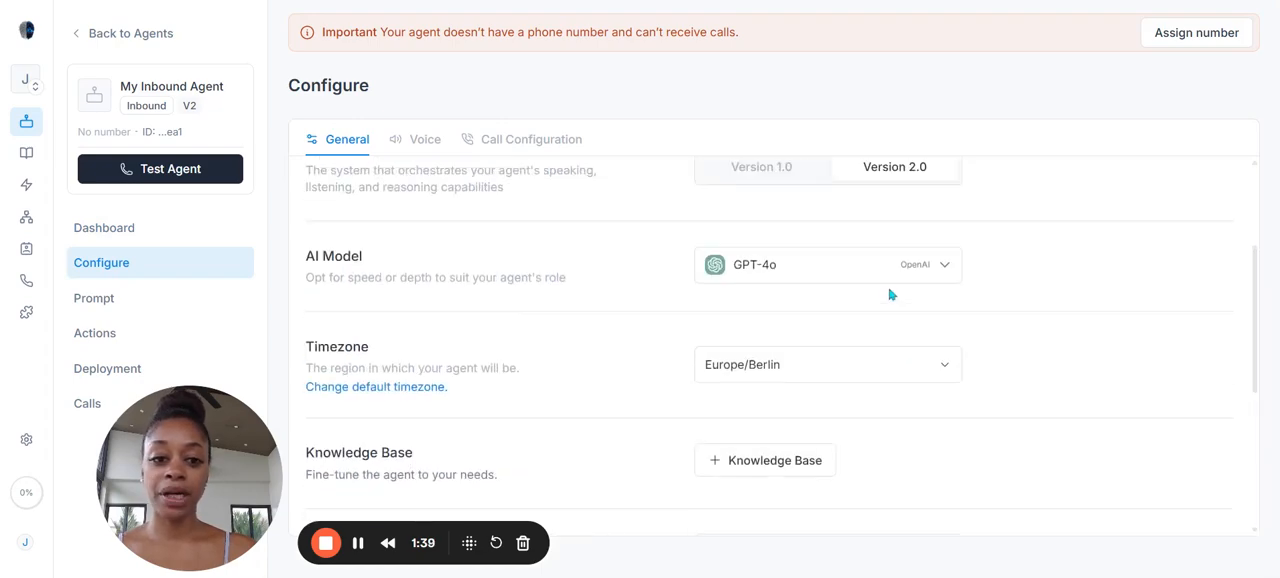
triple_click(794, 190)
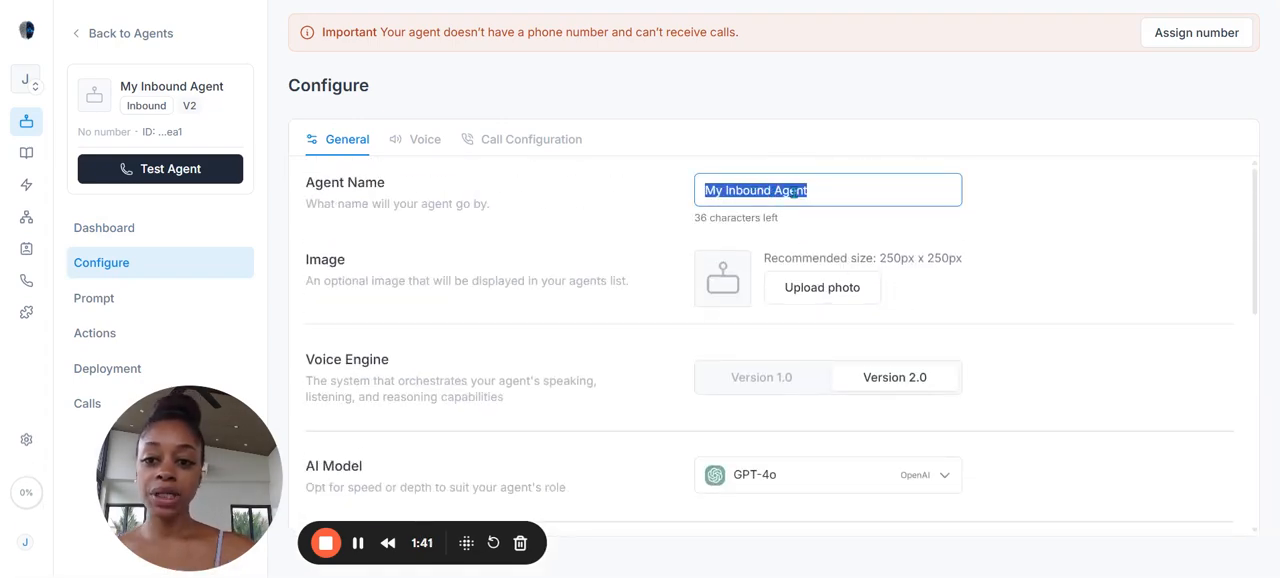
text(Lisa)
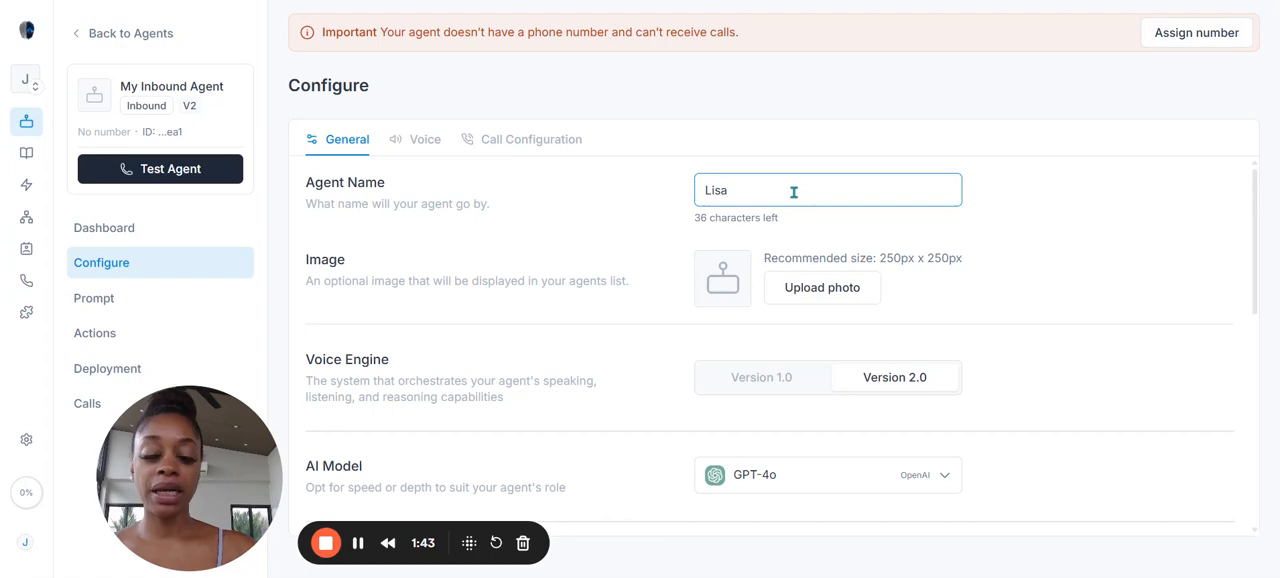
click(950, 254)
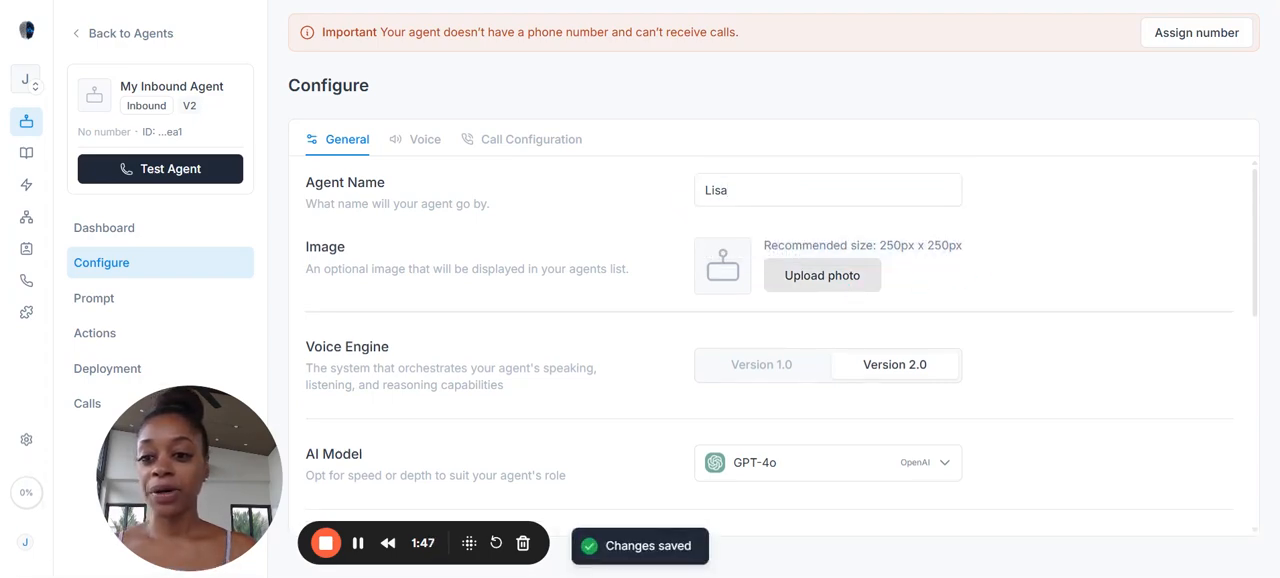
double_click(763, 337)
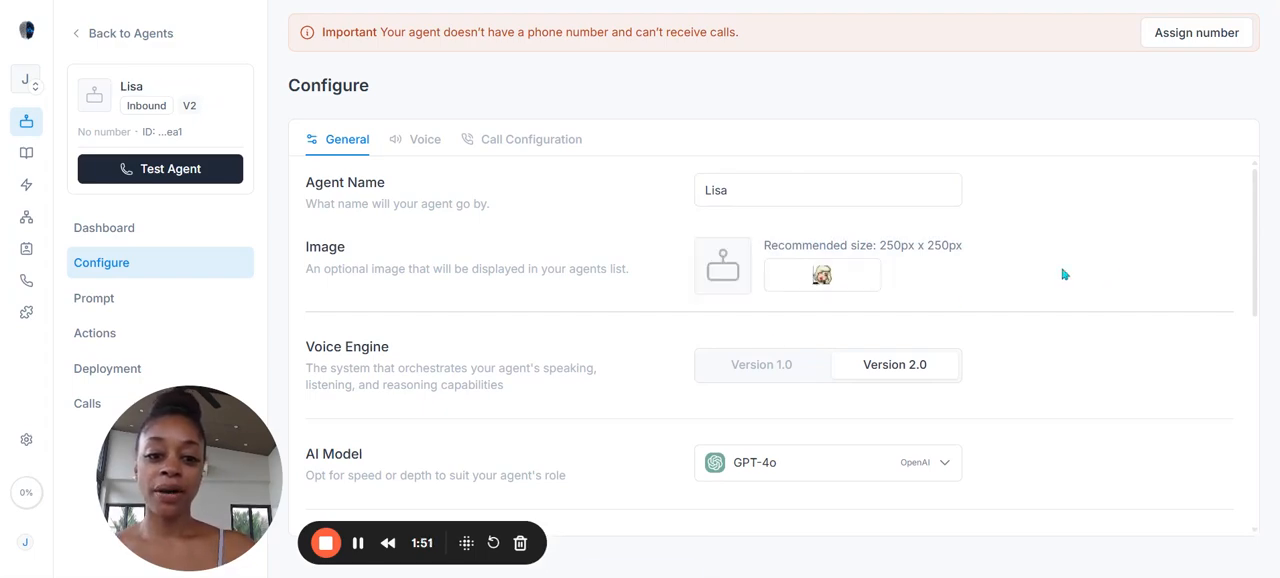
Step: View the available AI model options and set the agent's timezone to US/Eastern
scroll(1064, 274, down, 2)
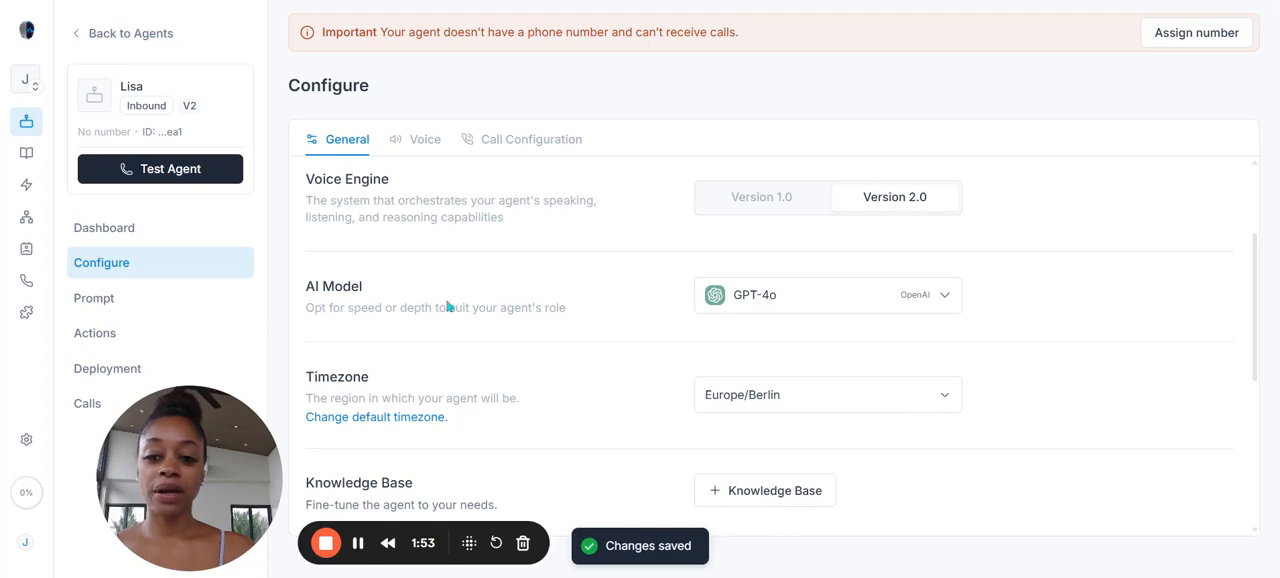
click(869, 306)
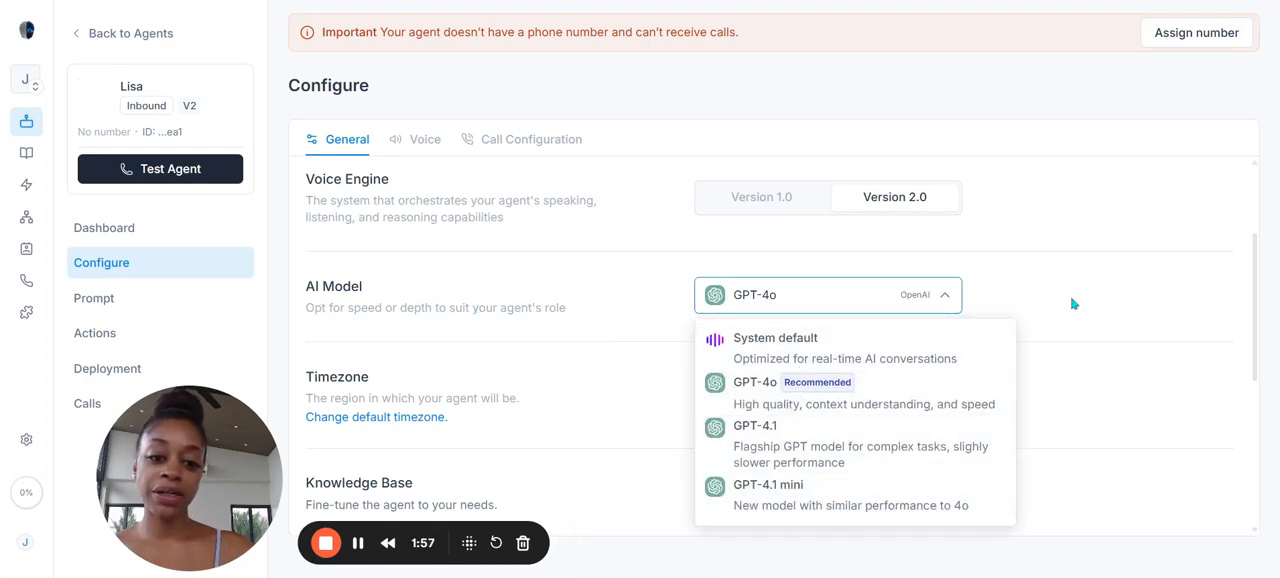
click(923, 266)
scroll(760, 320, down, 2)
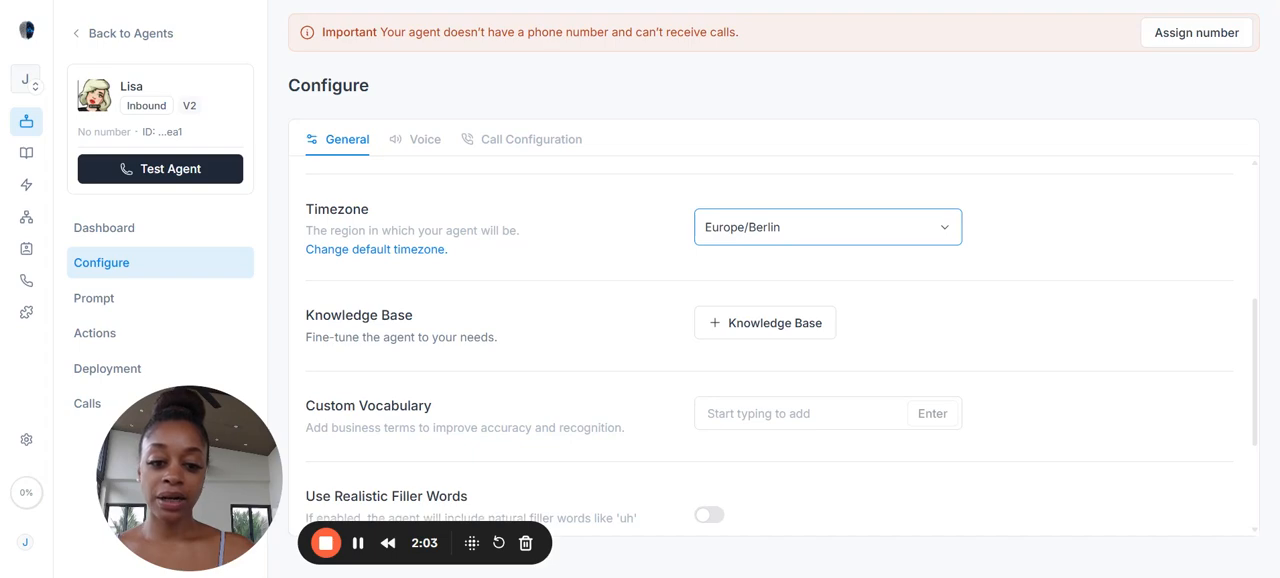
click(956, 310)
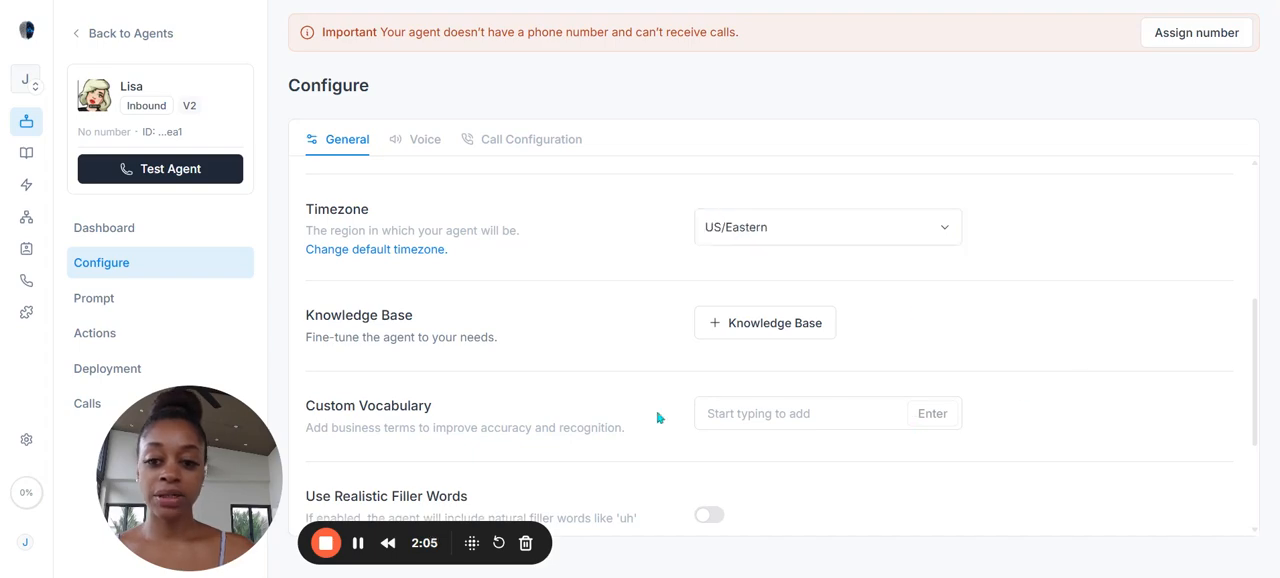
Step: Attach the Website scrape knowledge base to the agent and save the selection
click(744, 336)
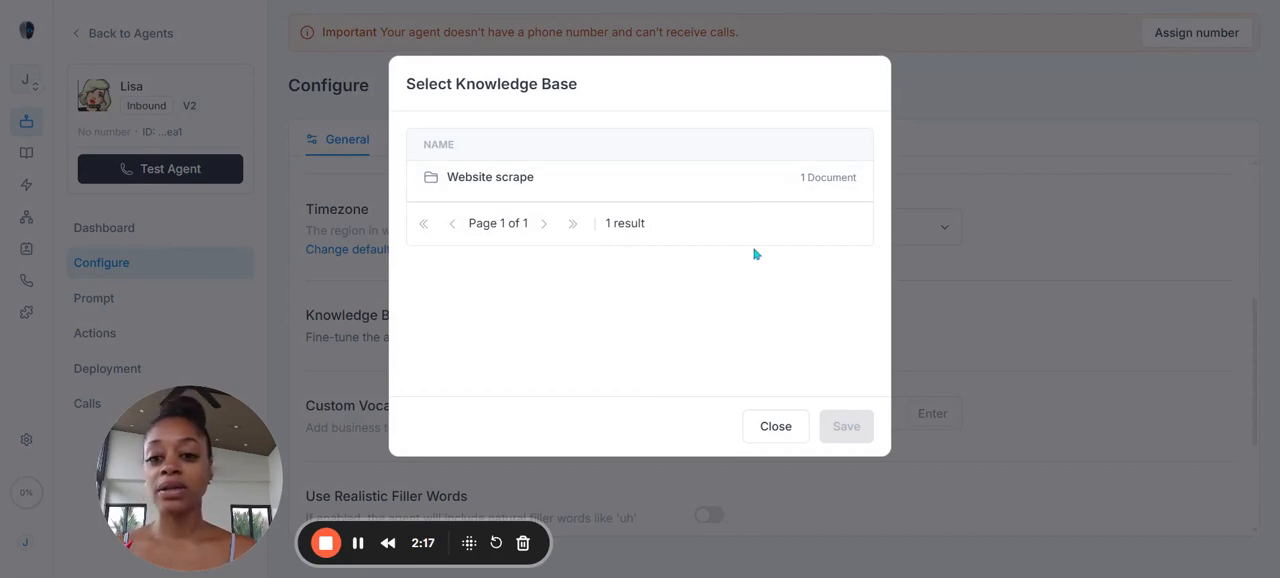
click(614, 194)
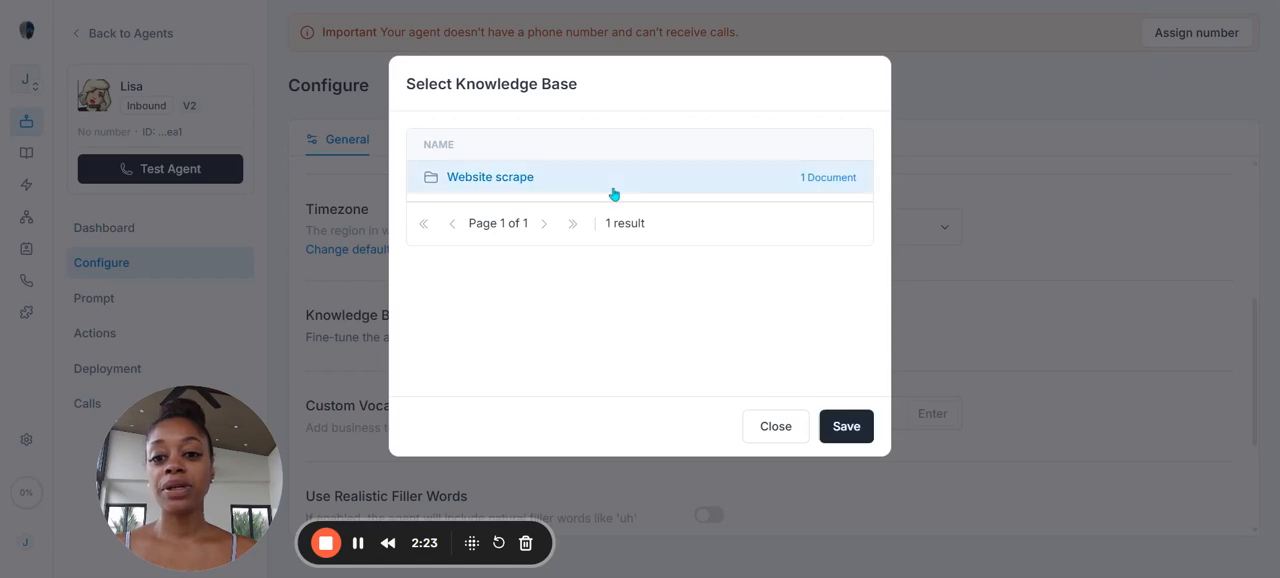
click(863, 425)
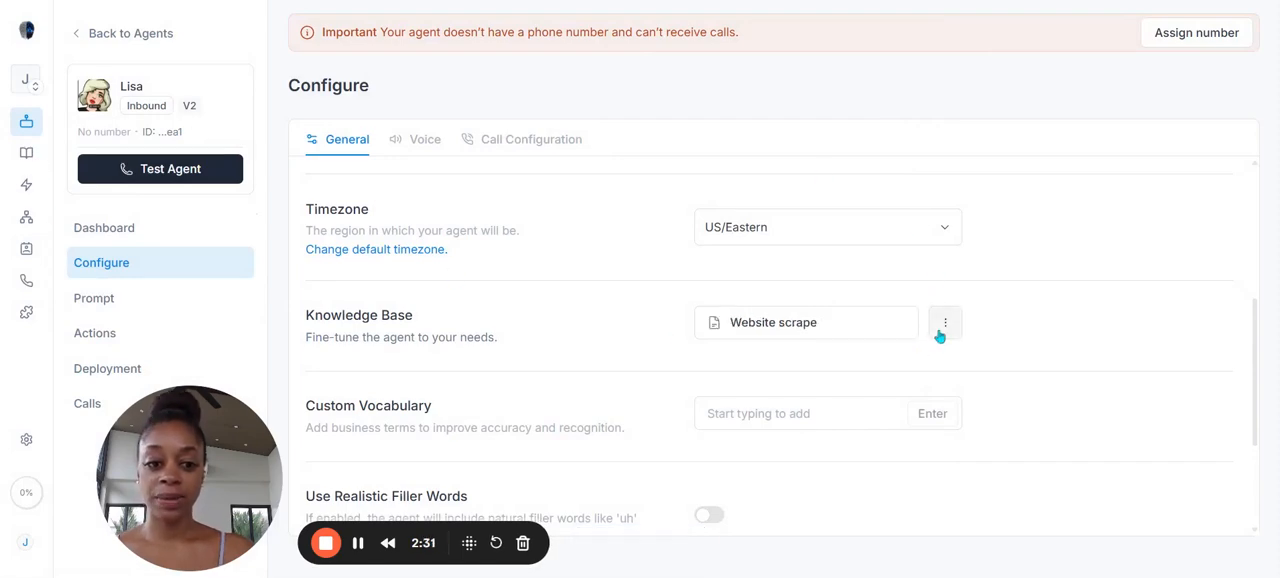
click(942, 335)
click(621, 306)
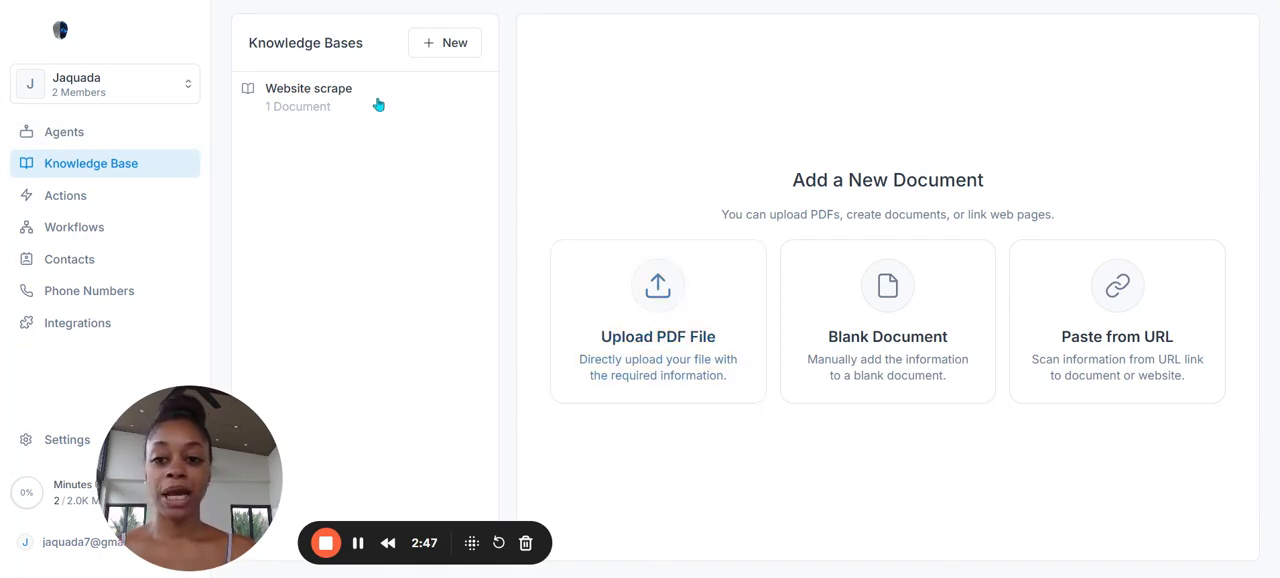
Step: Look at the documents in the Website scrape knowledge base and the form for creating a new knowledge base
click(310, 99)
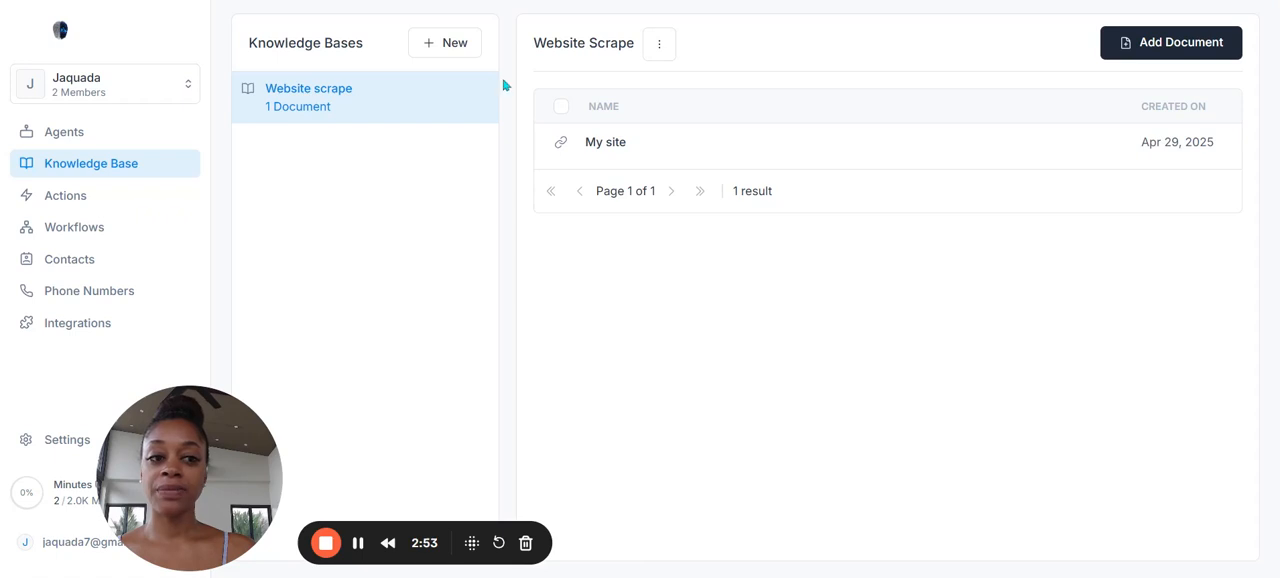
click(448, 52)
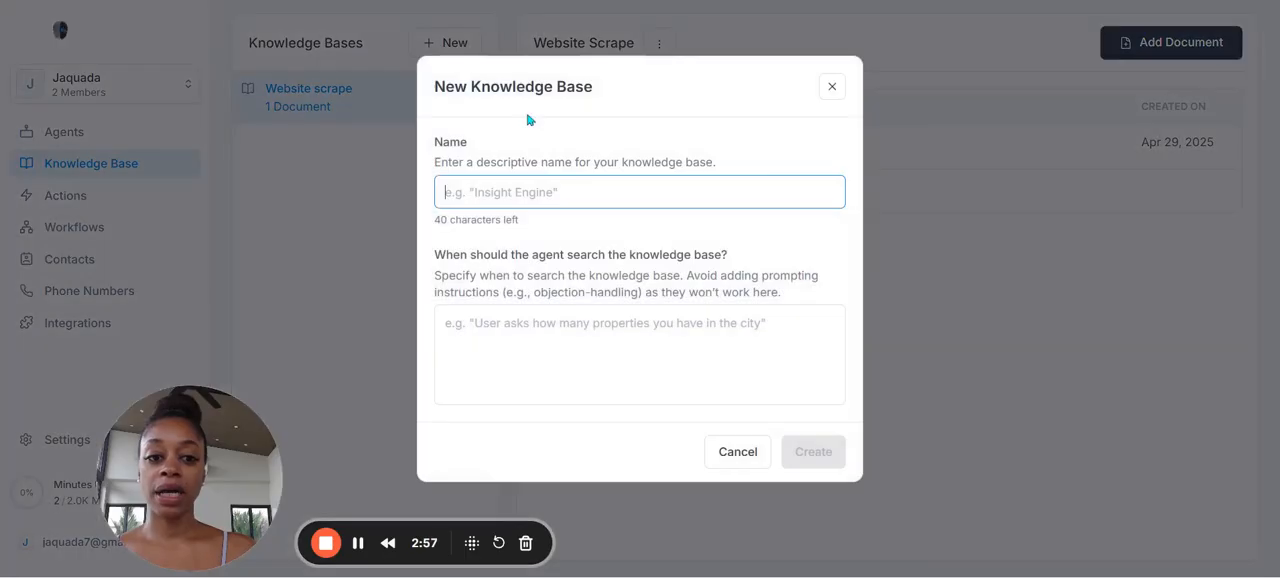
click(831, 86)
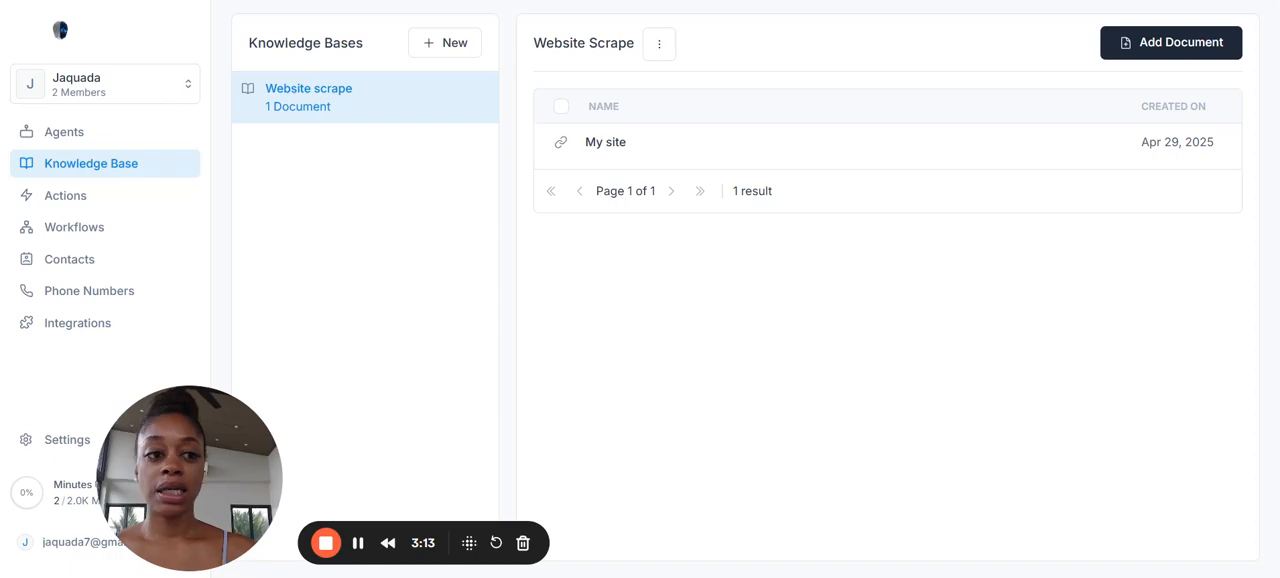
Step: Start a knowledge base document from a web link, entering the coaching site's URL and the name Coaching Website
click(106, 168)
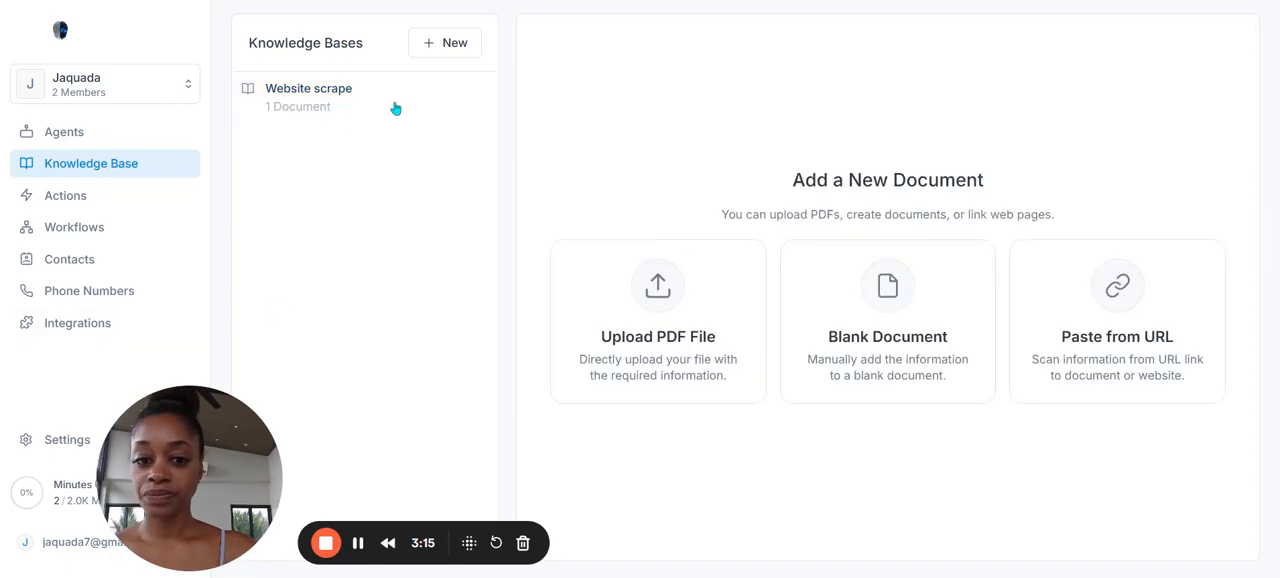
click(1146, 352)
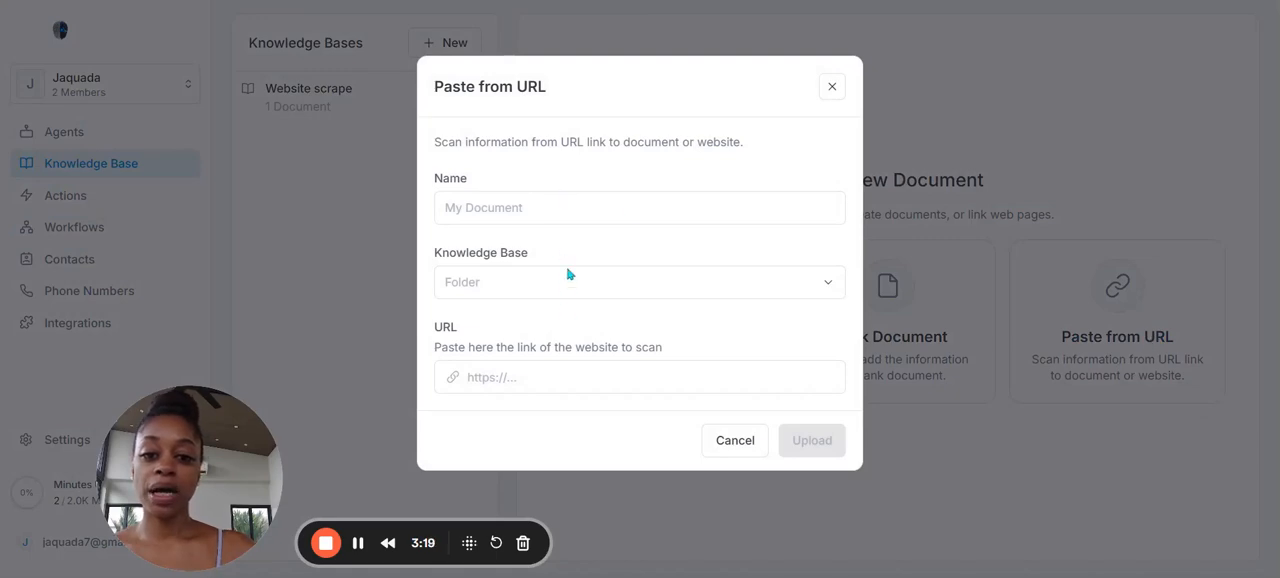
click(546, 376)
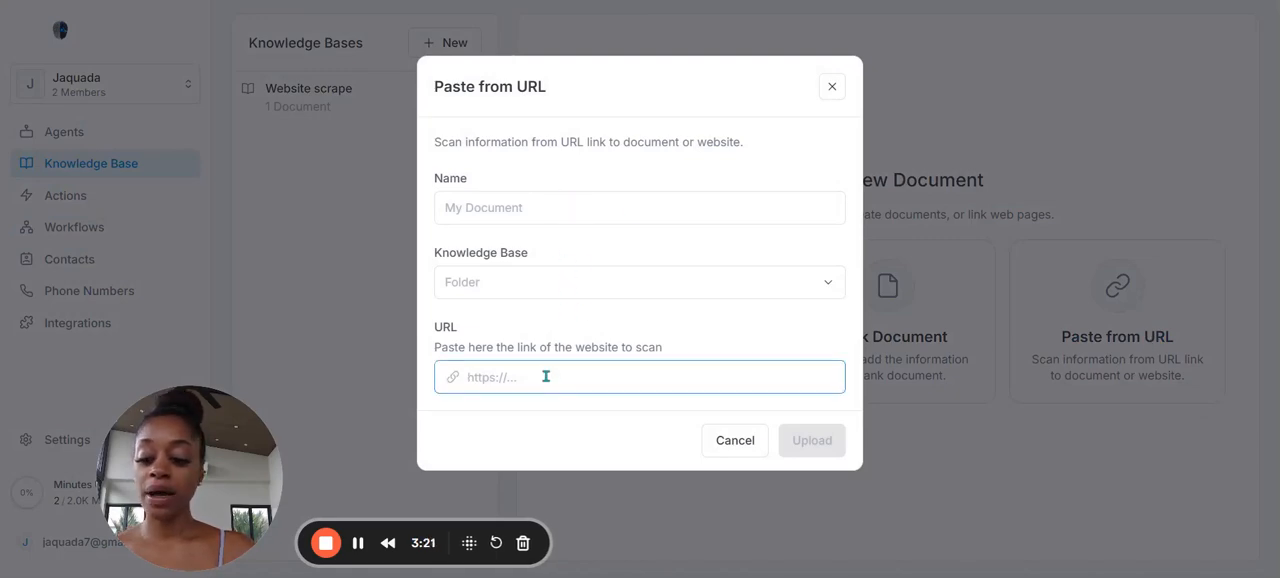
text(https://www.jaquadarenee.com/)
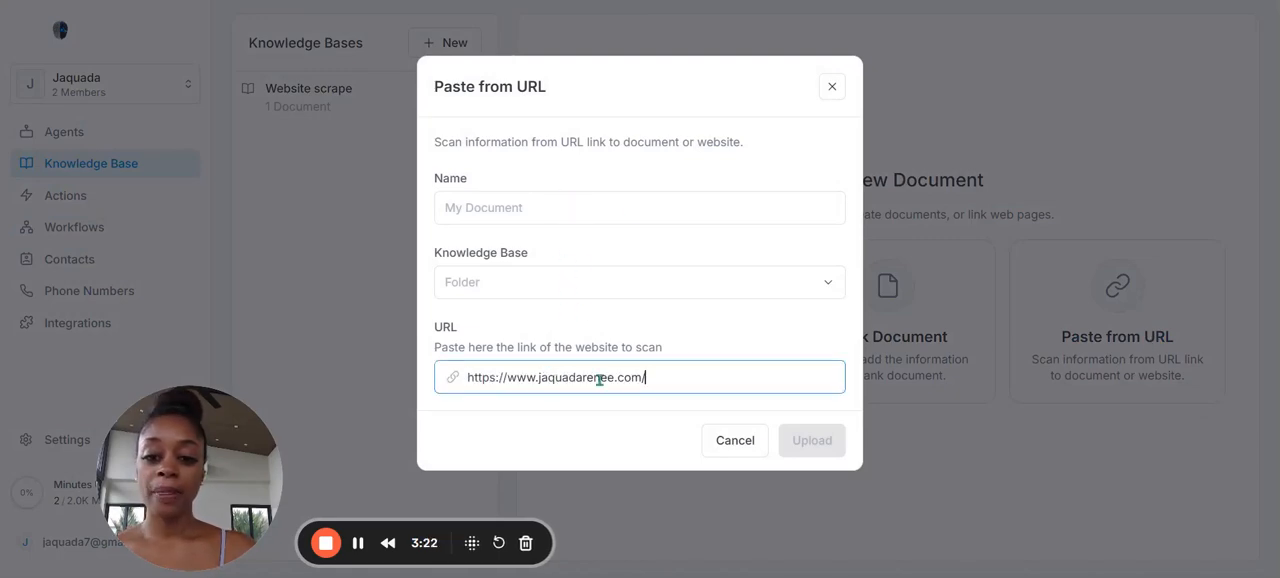
click(659, 206)
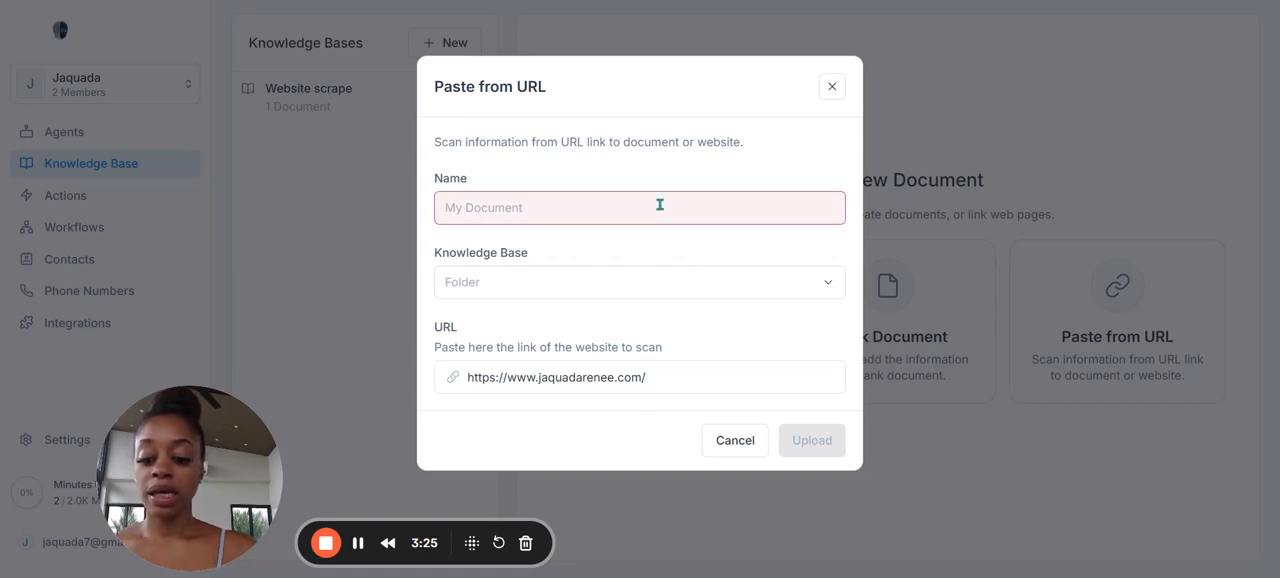
text(Co)
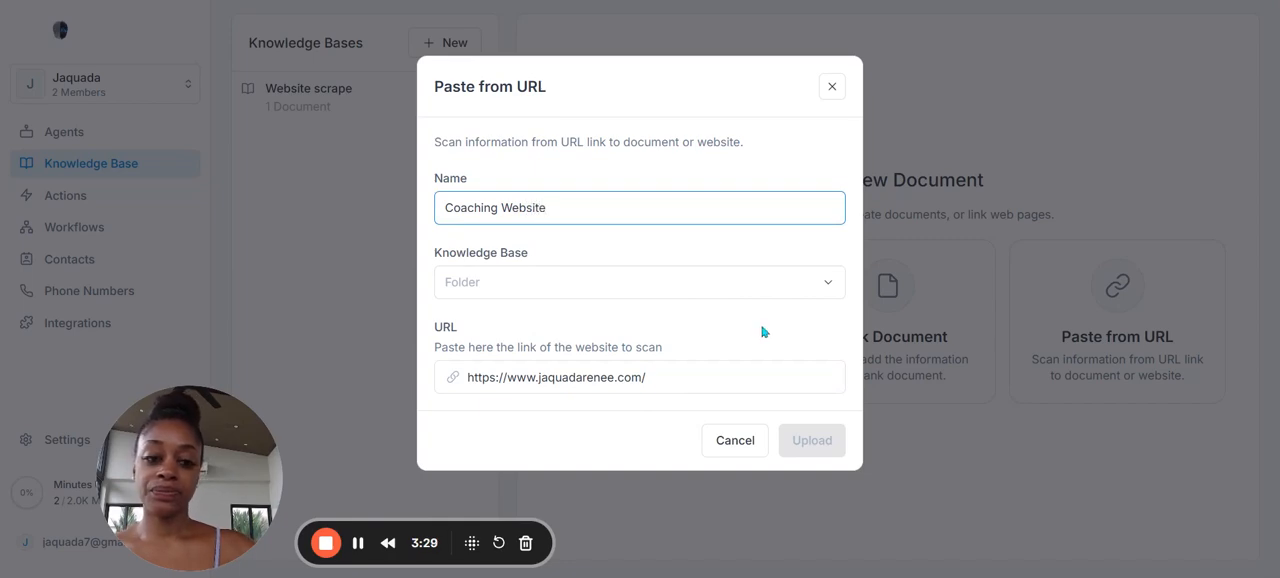
text(aching Website)
Step: Assign the Coaching Website document to the Website scrape knowledge base and upload it
click(780, 287)
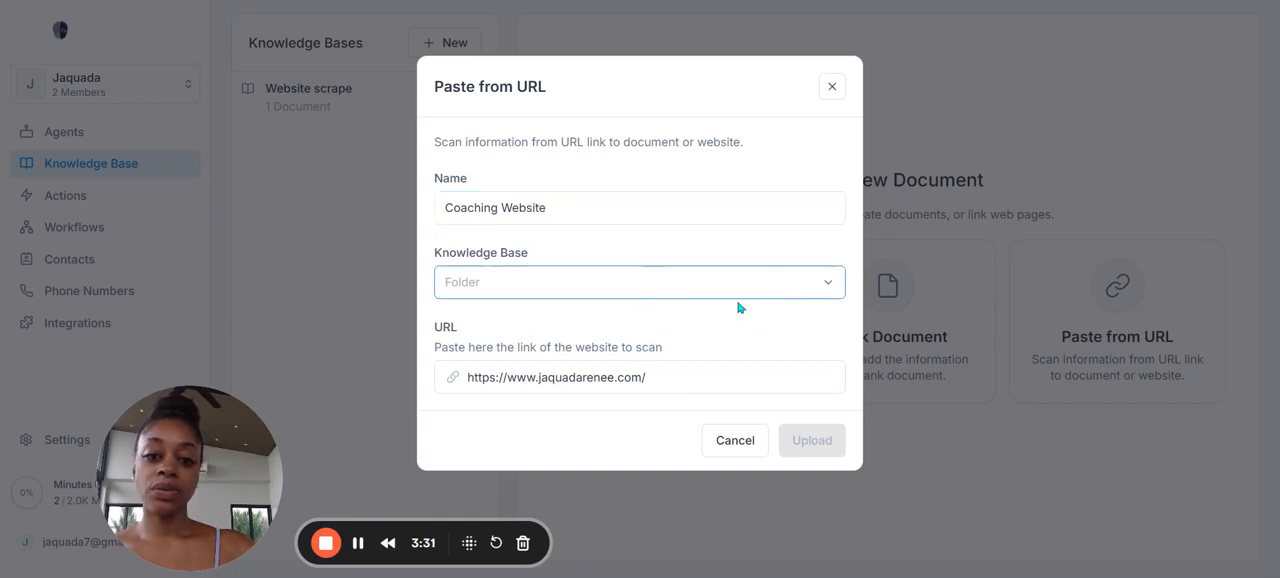
click(780, 328)
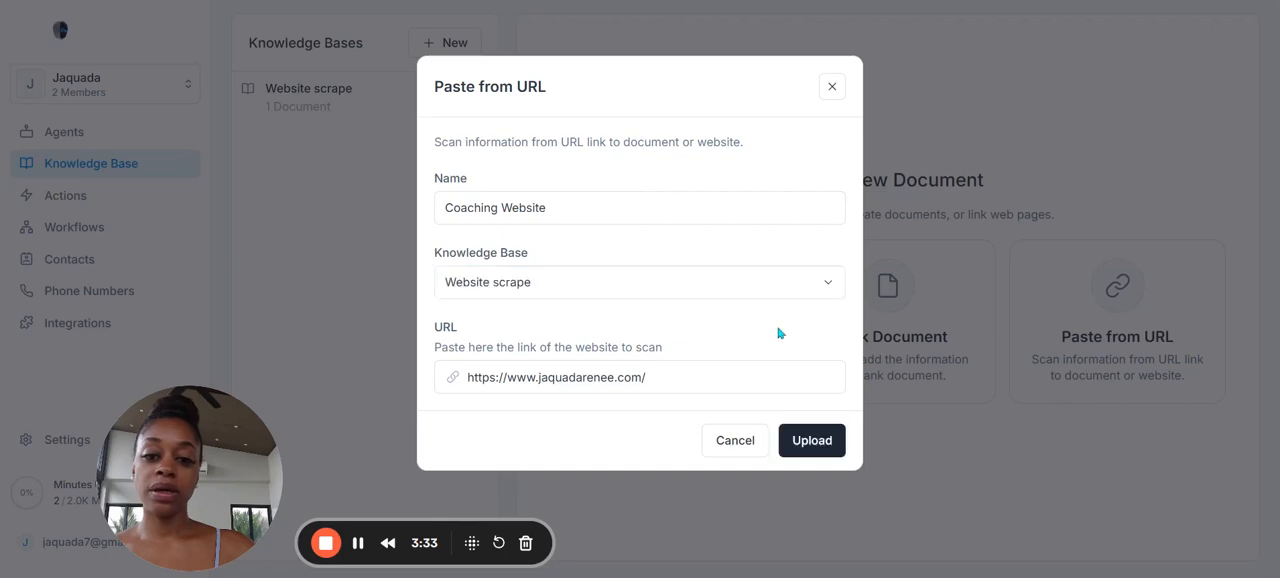
click(690, 370)
key(ctrl+a)
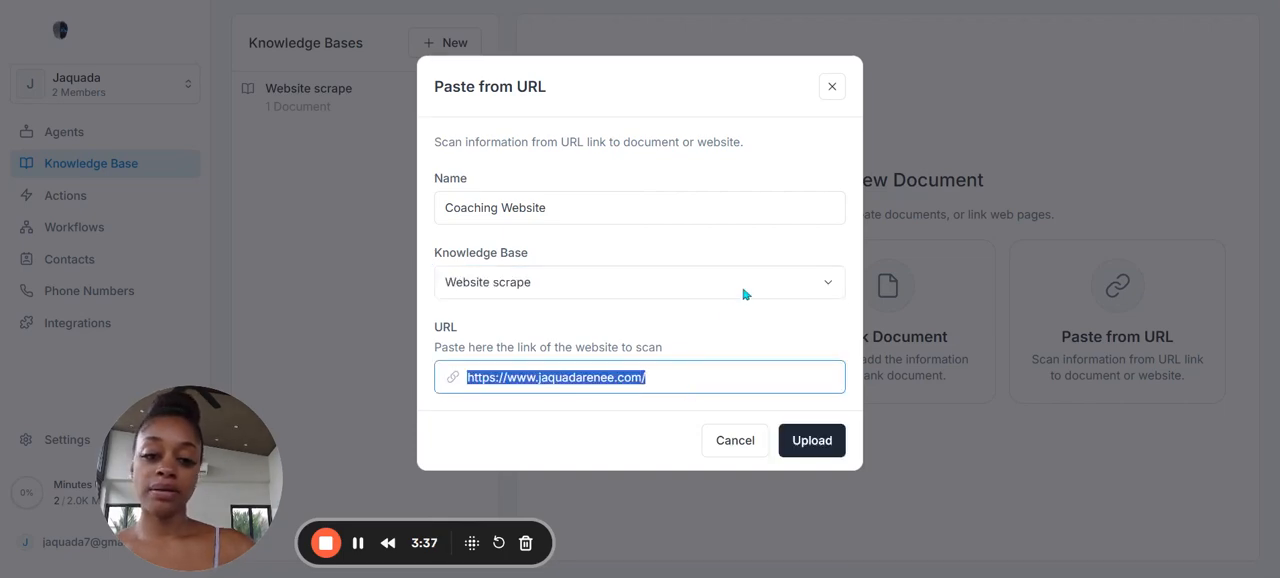
click(818, 441)
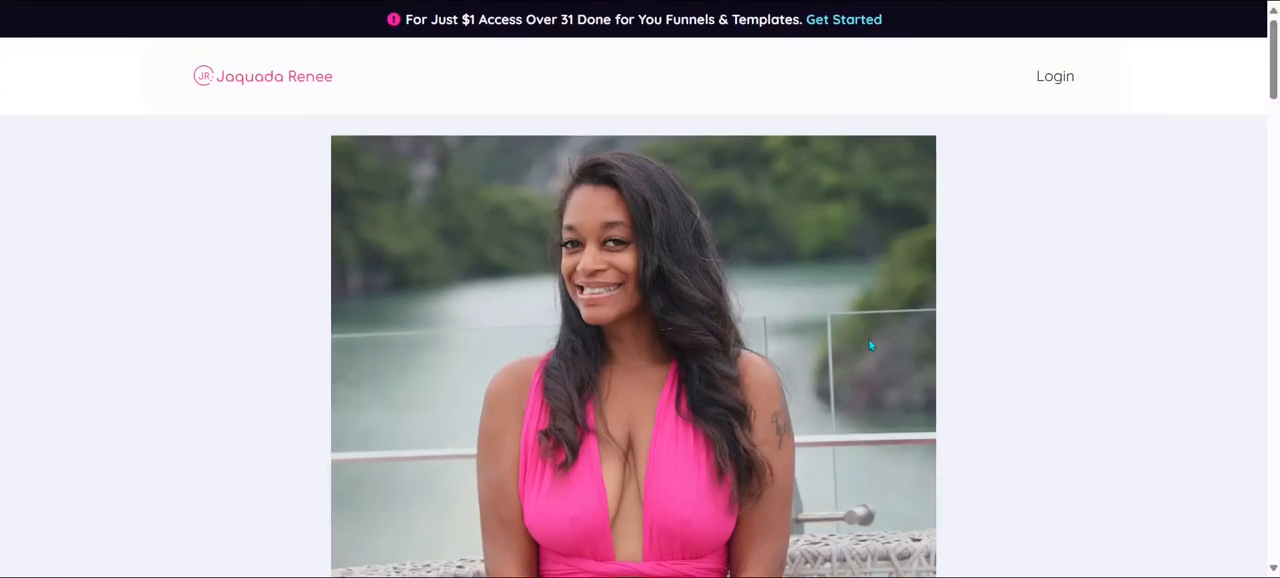
Step: Look through the coaching website's home page, from the product offers to the footer links
scroll(880, 355, down, 20)
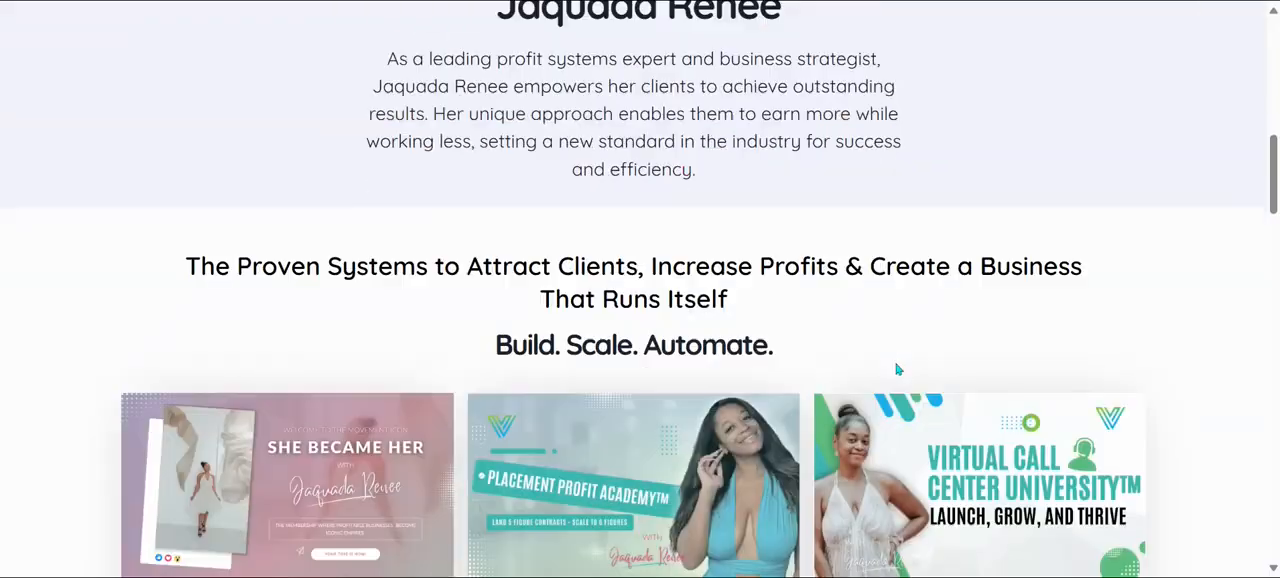
scroll(896, 372, down, 10)
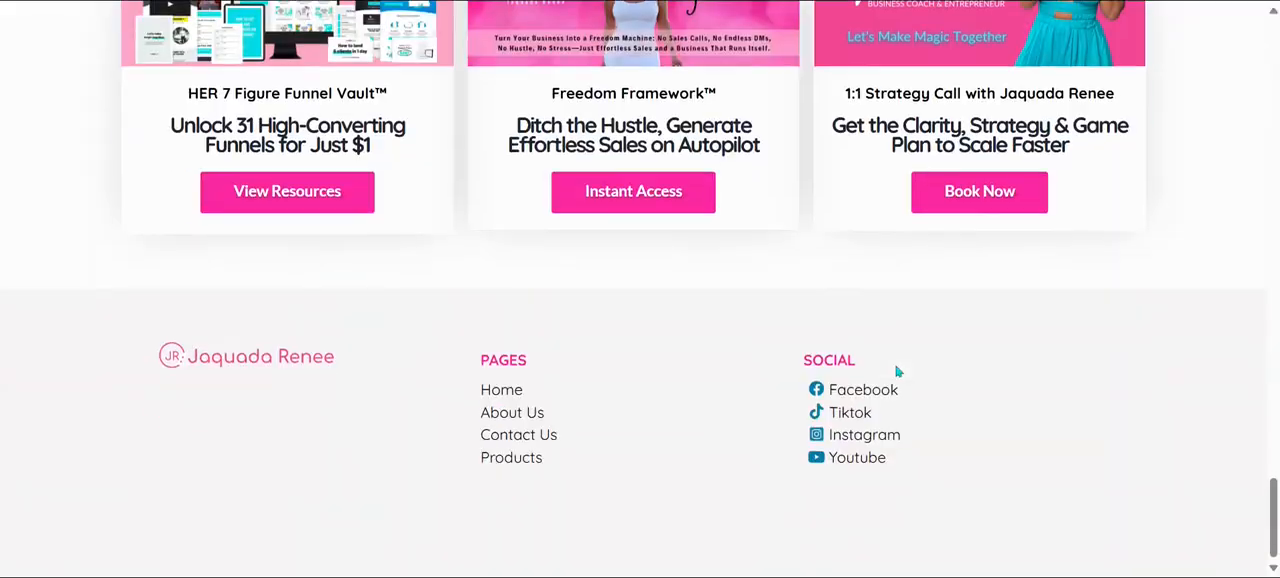
scroll(894, 366, up, 10)
scroll(825, 300, up, 15)
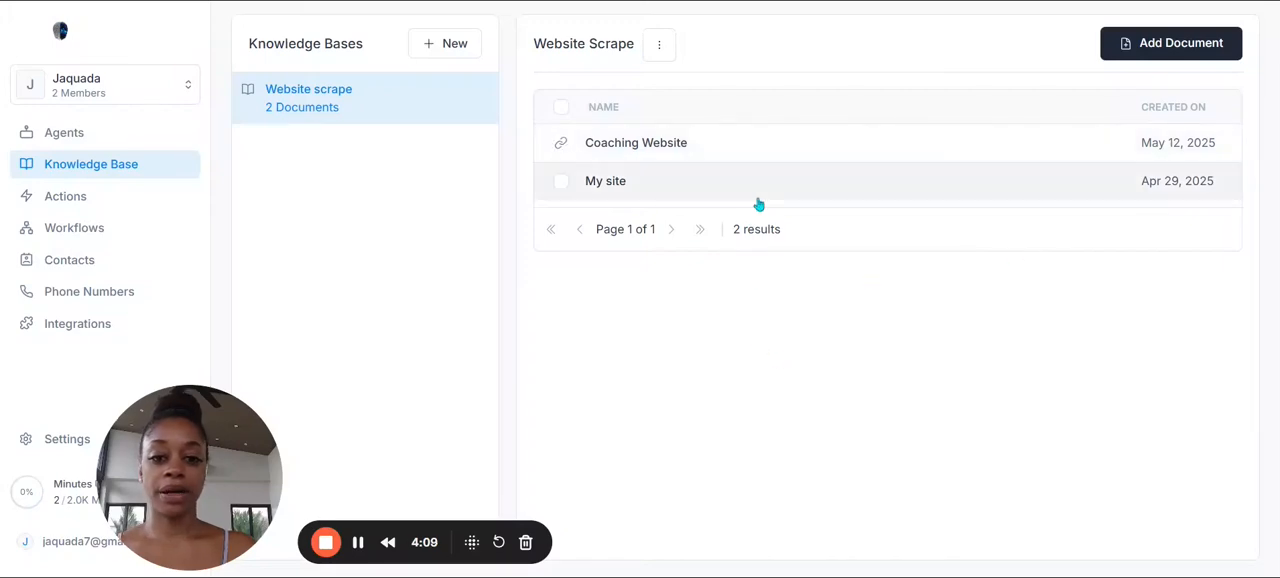
Step: Permanently delete the Coaching Website document from the Website scrape knowledge base, keeping My site
click(561, 187)
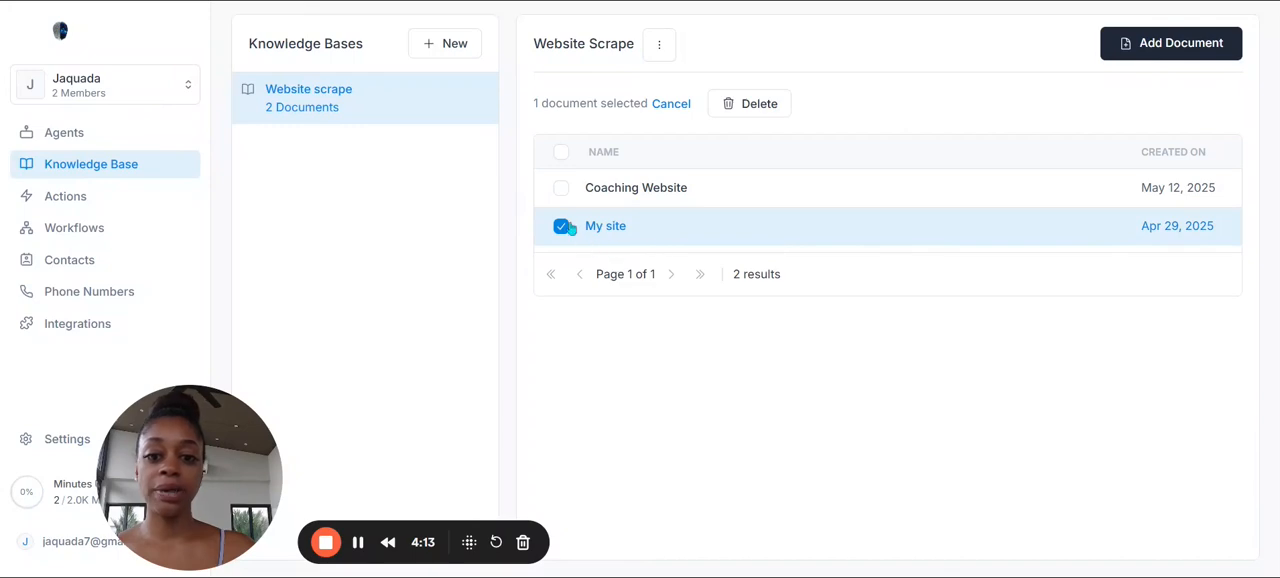
click(561, 226)
click(562, 142)
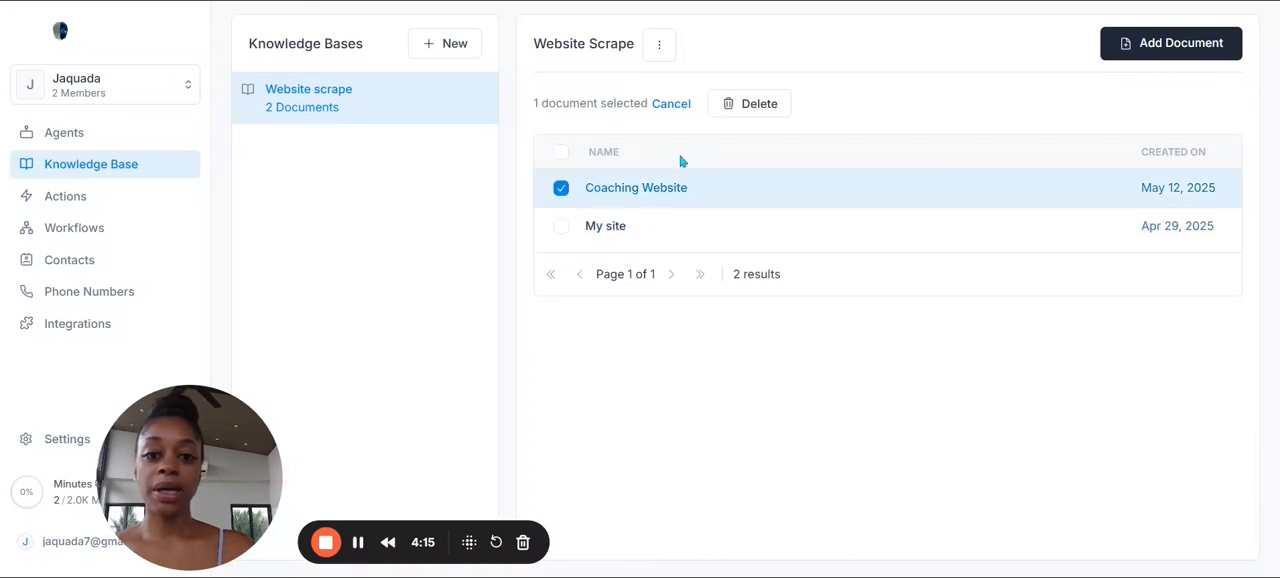
click(758, 105)
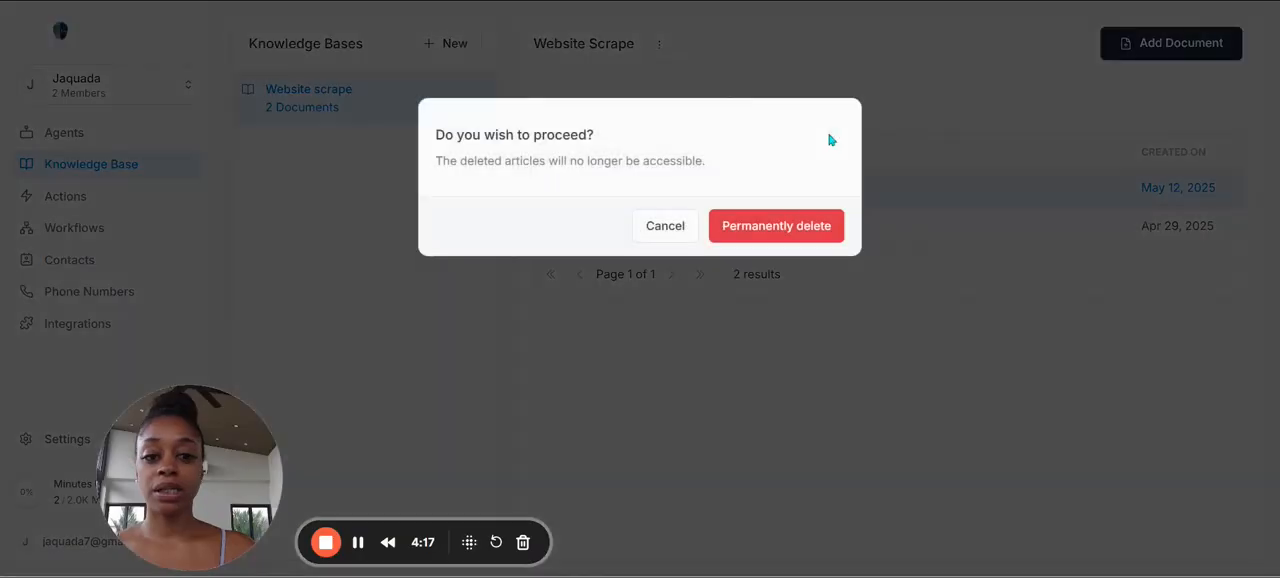
click(795, 230)
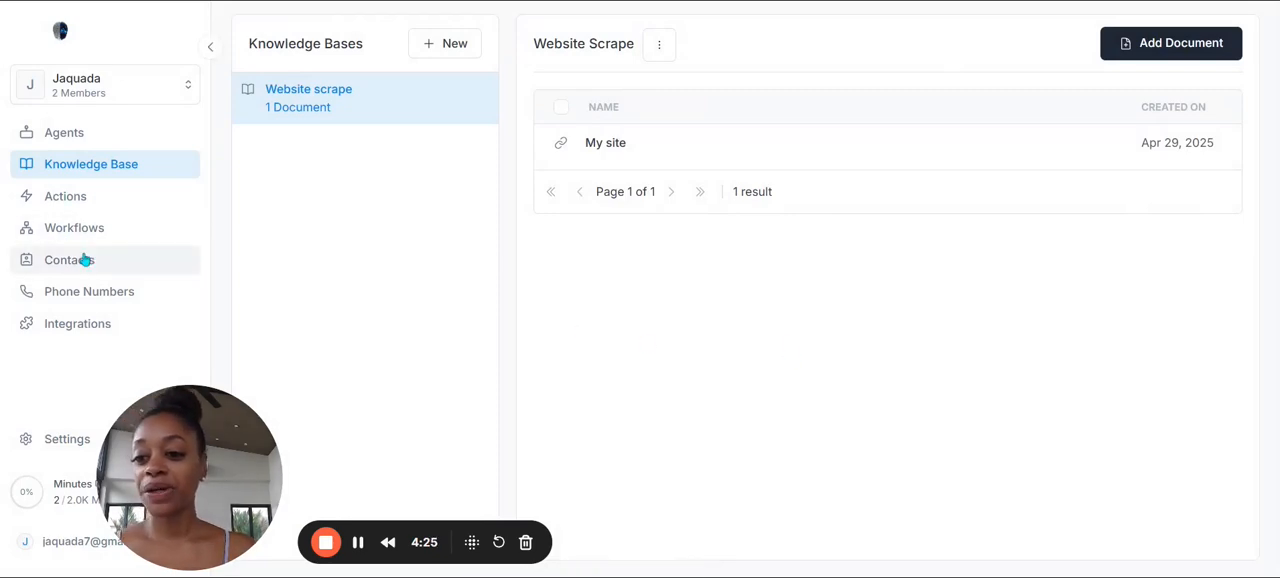
Step: Open the agent Lisa from the agent list and look over its dashboard of calls and actions
click(115, 199)
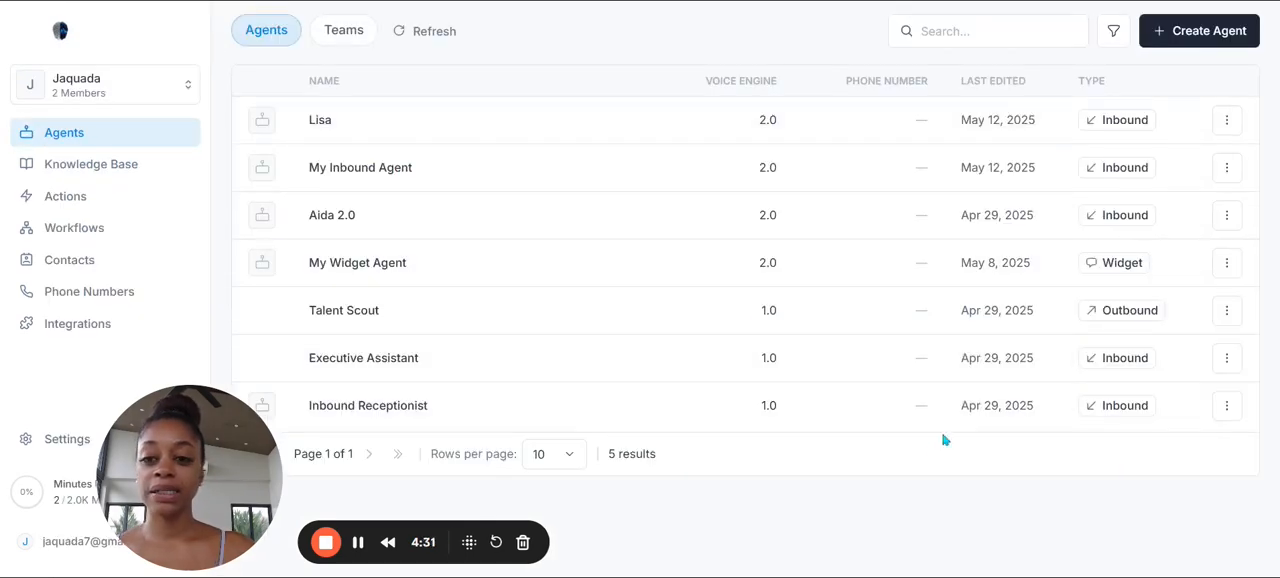
click(934, 442)
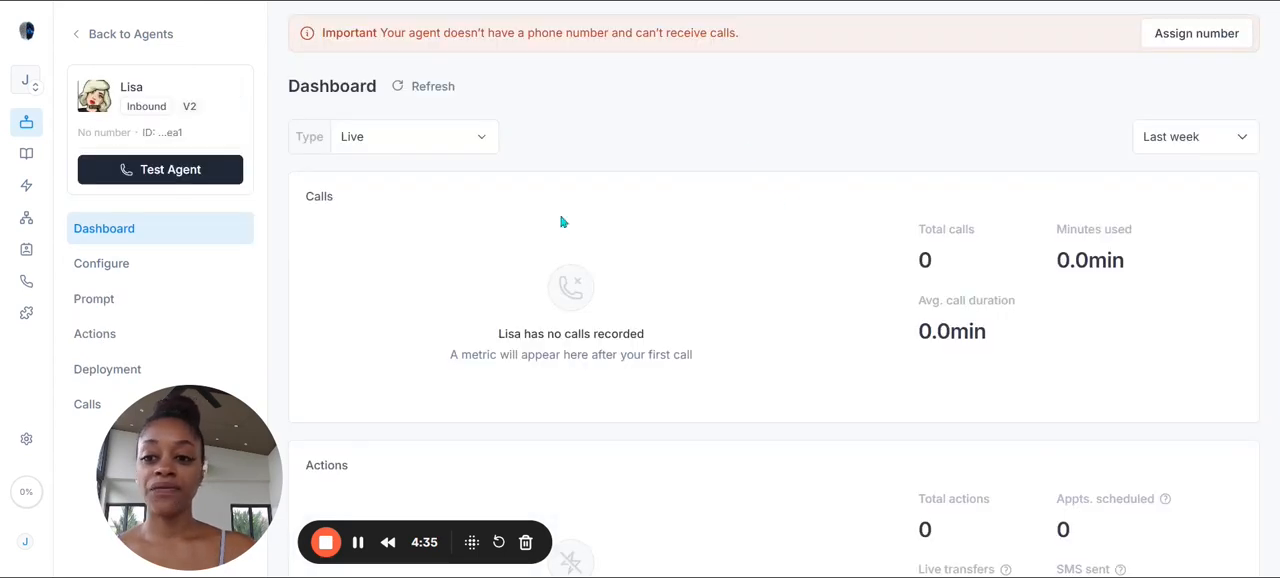
scroll(562, 222, down, 2)
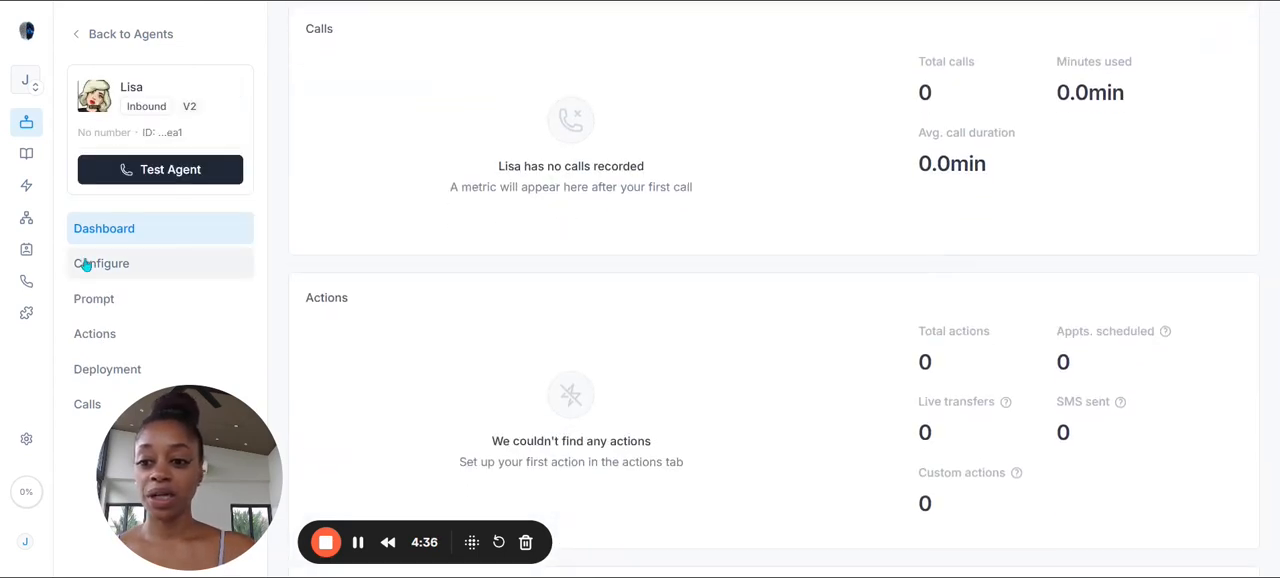
Step: Review Lisa's general configuration, including the image, voice engine, AI model, knowledge base and custom vocabulary
click(139, 263)
scroll(659, 230, down, 3)
scroll(659, 232, up, 2)
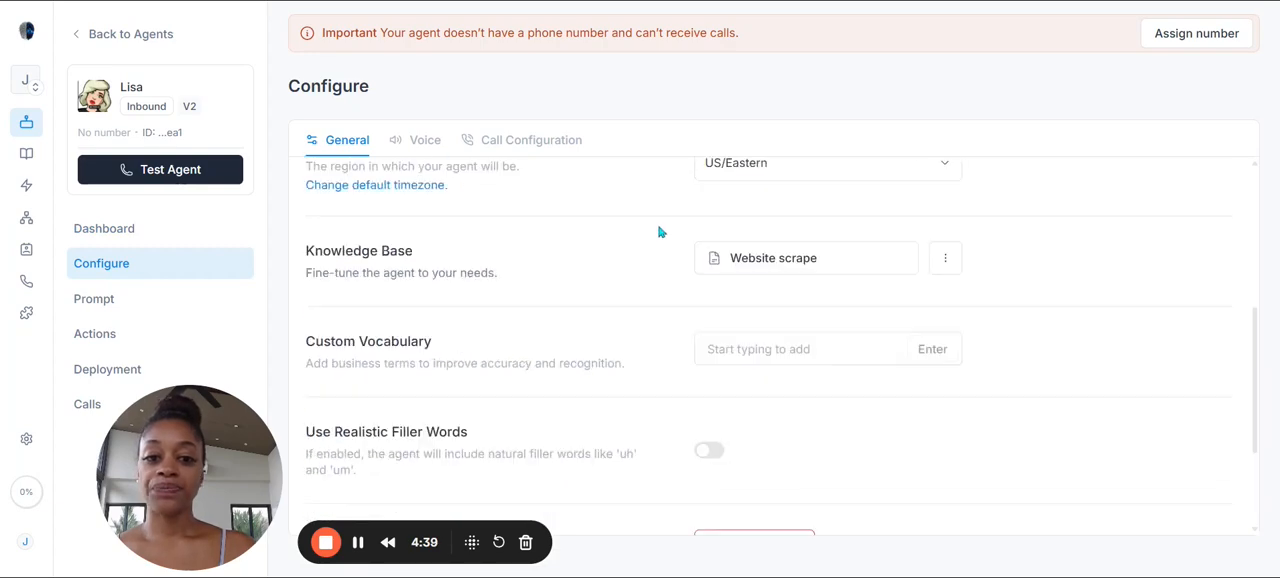
scroll(700, 225, up, 4)
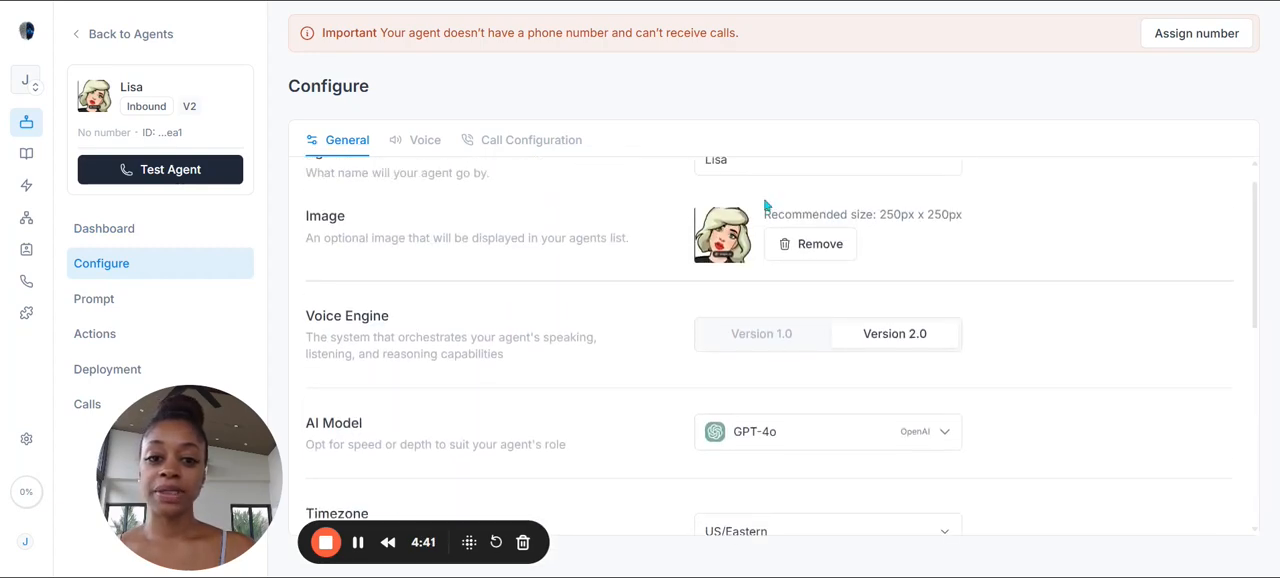
scroll(766, 206, up, 1)
scroll(755, 230, down, 5)
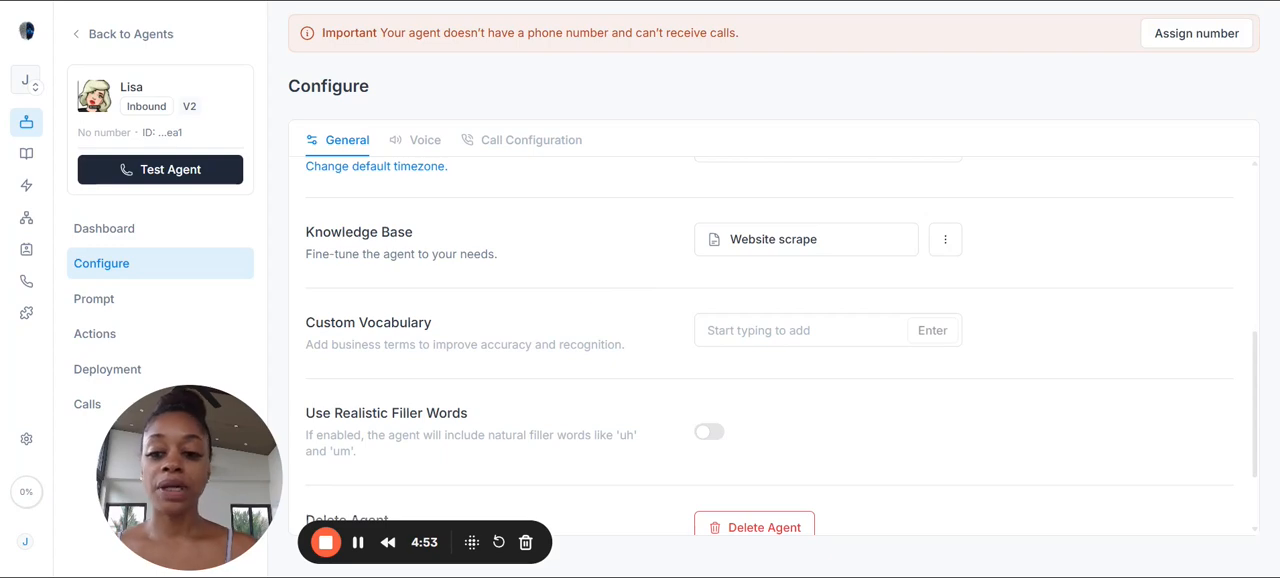
scroll(586, 312, down, 2)
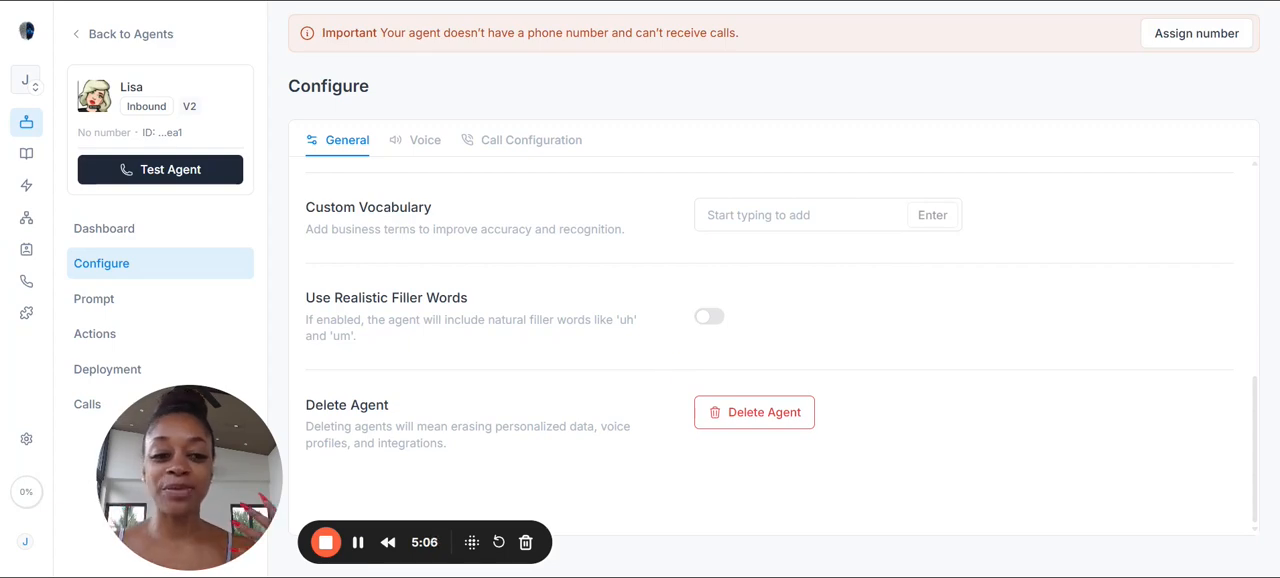
Step: Enable realistic filler words in Lisa's general configuration
click(425, 150)
click(360, 142)
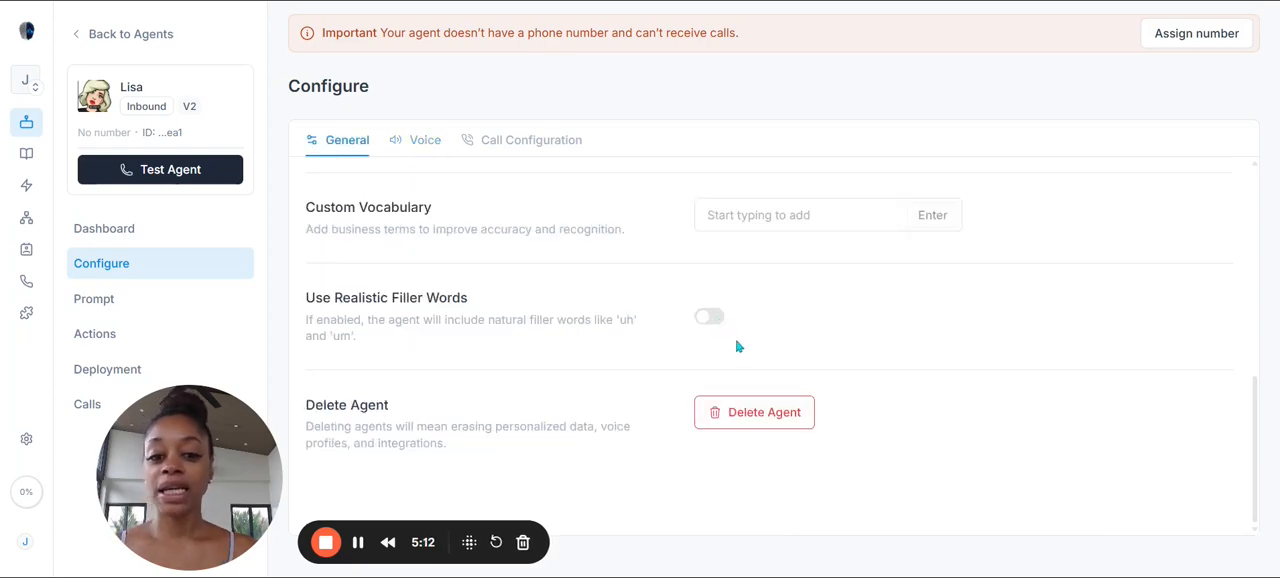
scroll(1015, 395, up, 4)
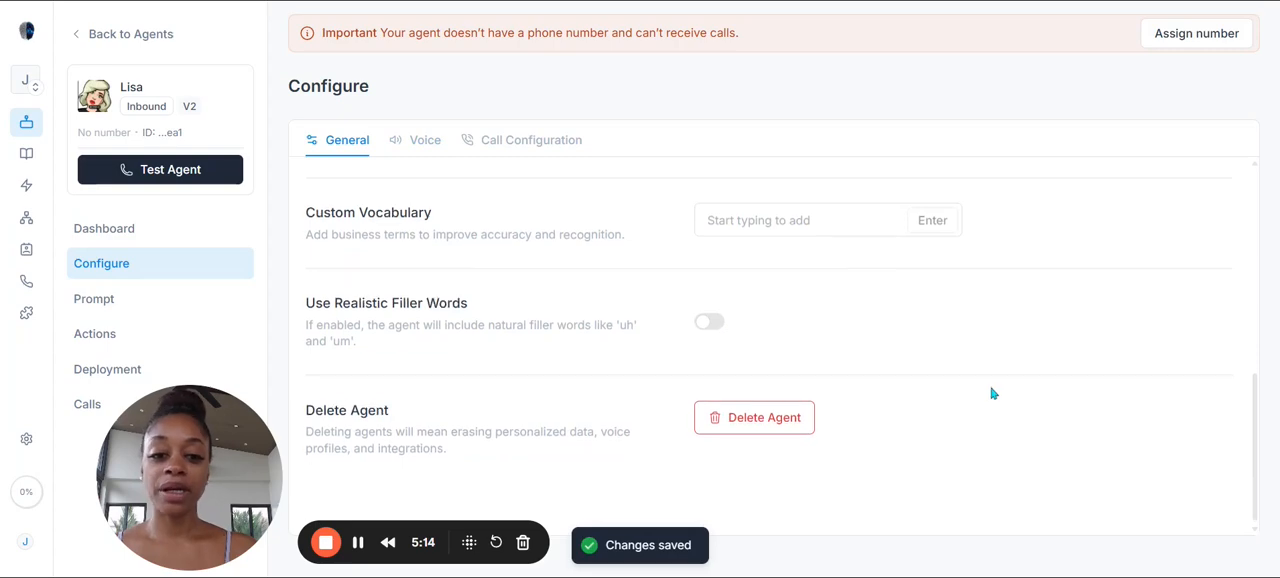
scroll(1000, 398, down, 2)
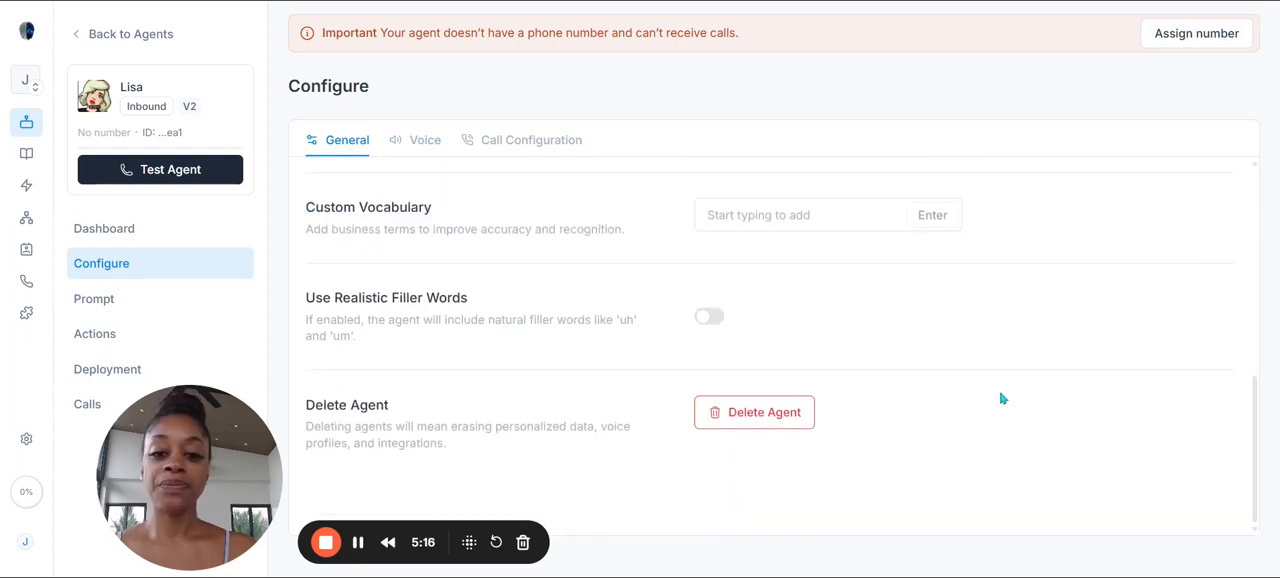
scroll(928, 372, up, 4)
scroll(990, 395, up, 2)
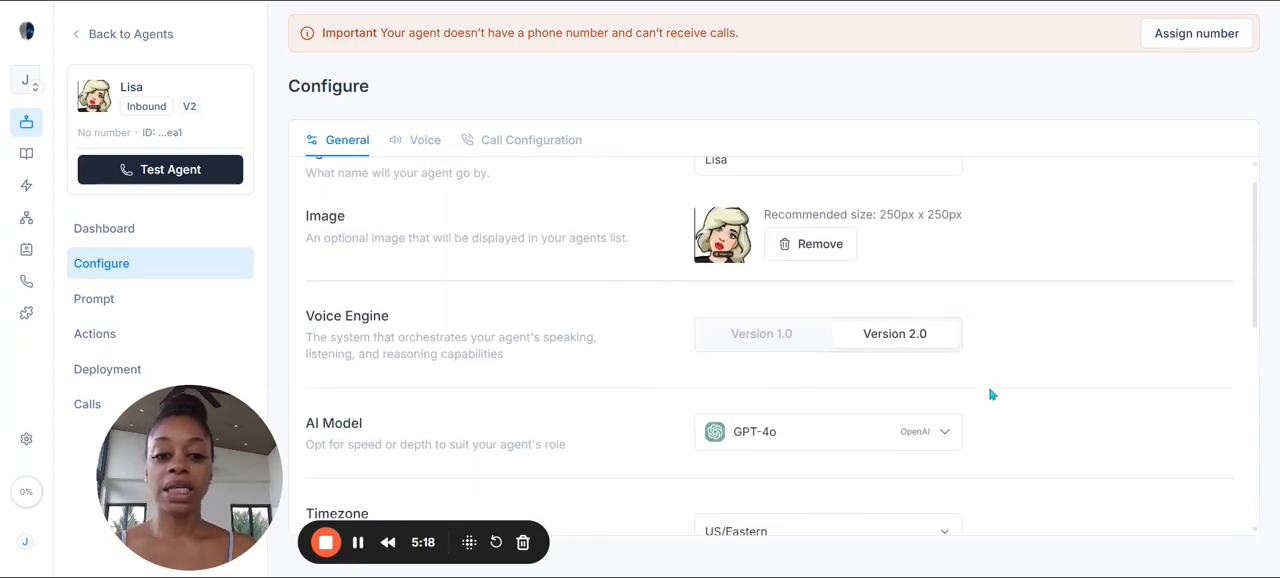
scroll(990, 395, down, 6)
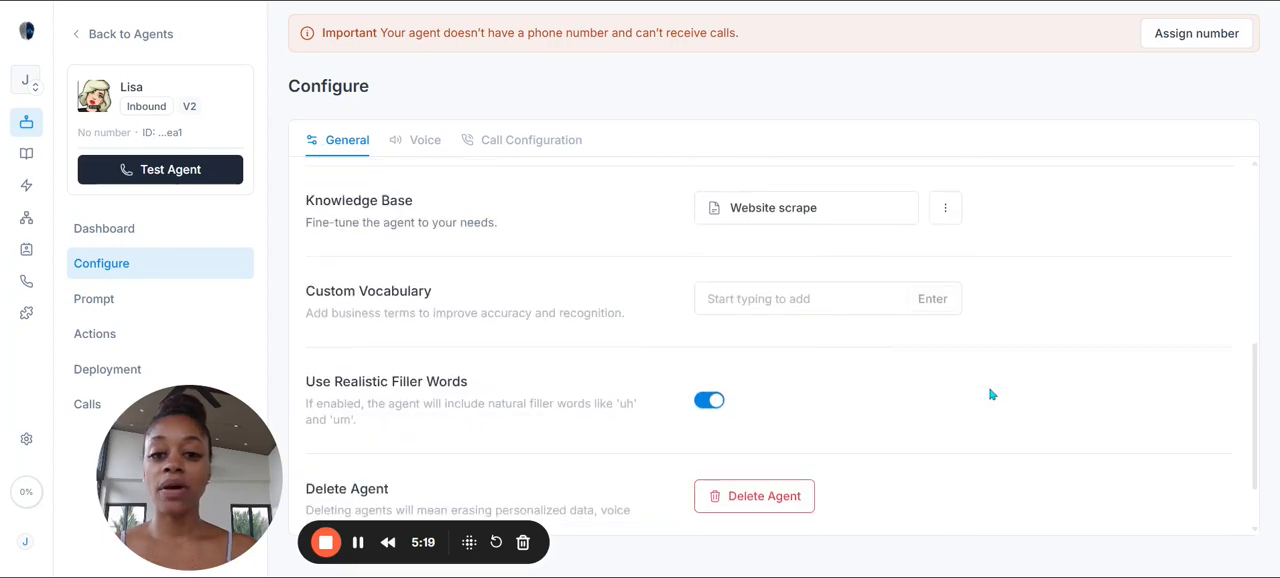
Step: Set the agent's language to Multilingual in its voice settings
click(432, 145)
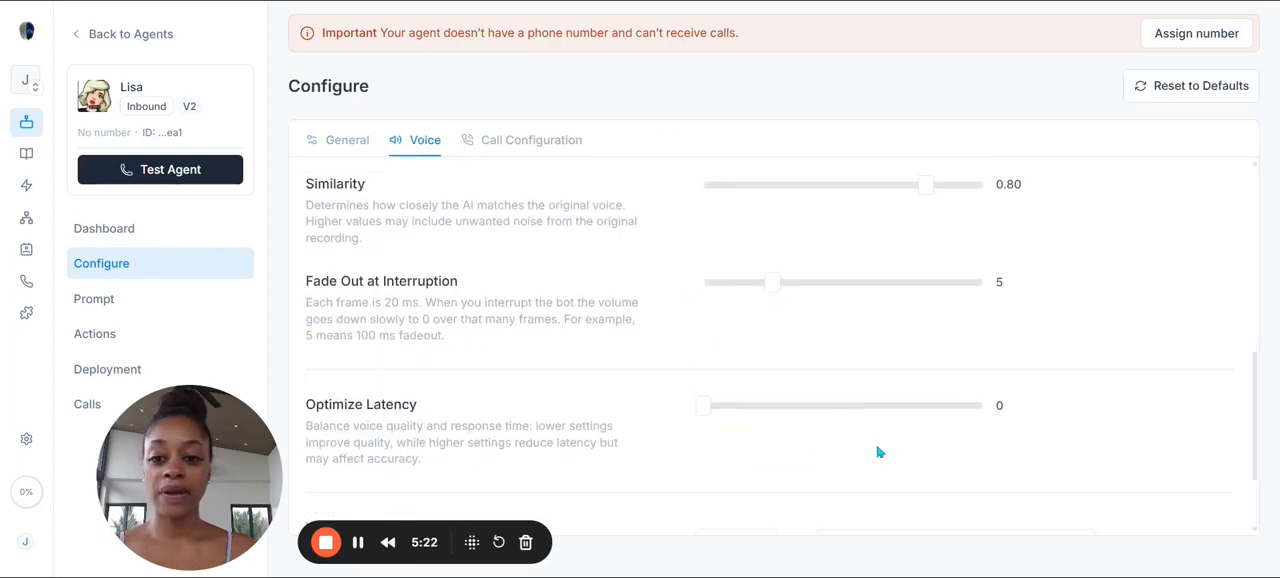
scroll(878, 450, down, 1)
scroll(609, 249, up, 5)
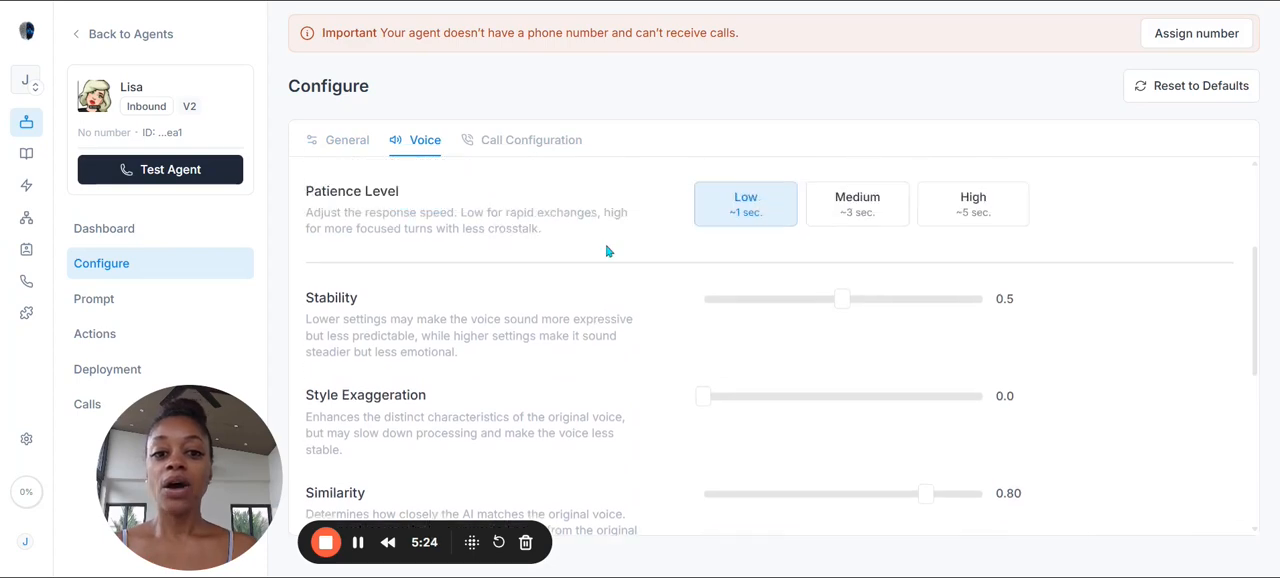
scroll(605, 252, up, 2)
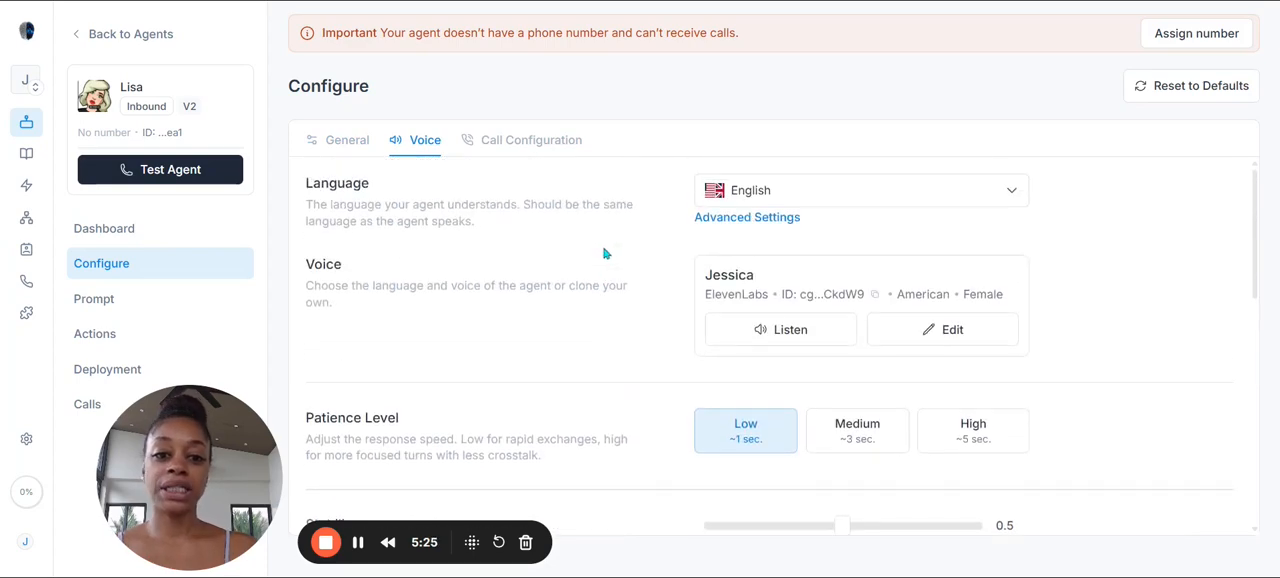
click(816, 209)
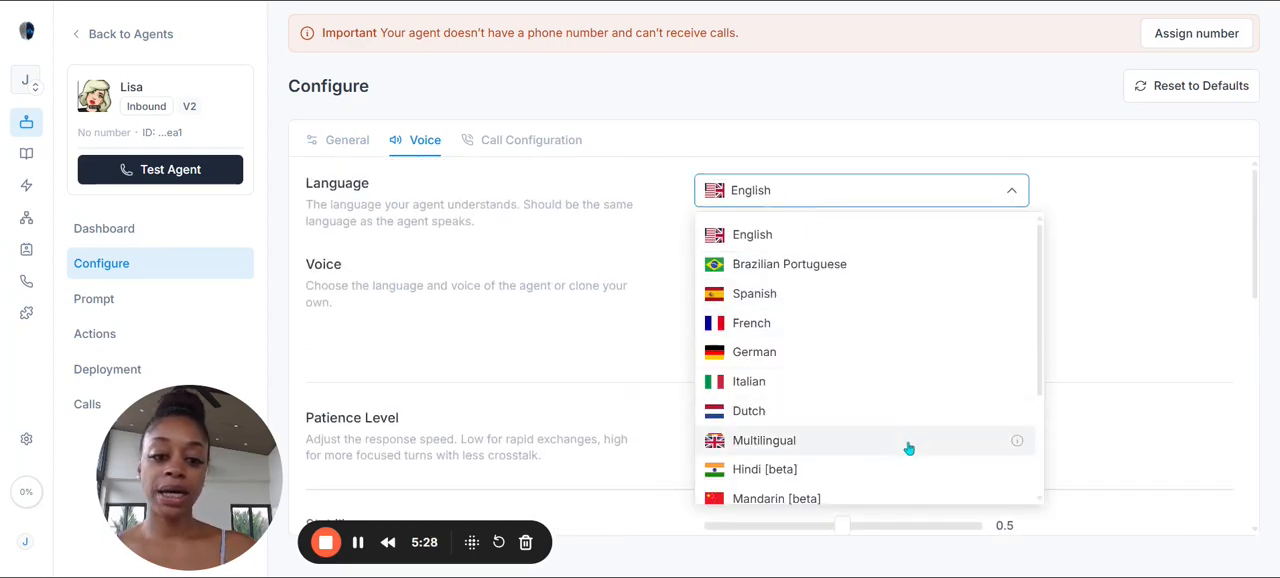
mouse_move(1015, 441)
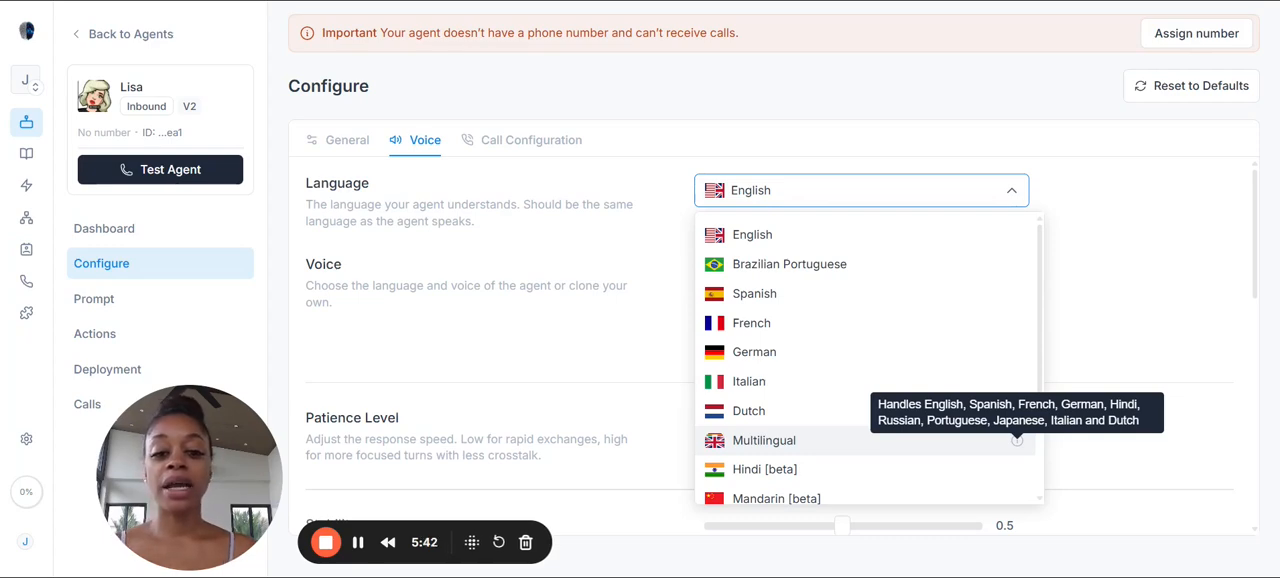
click(998, 446)
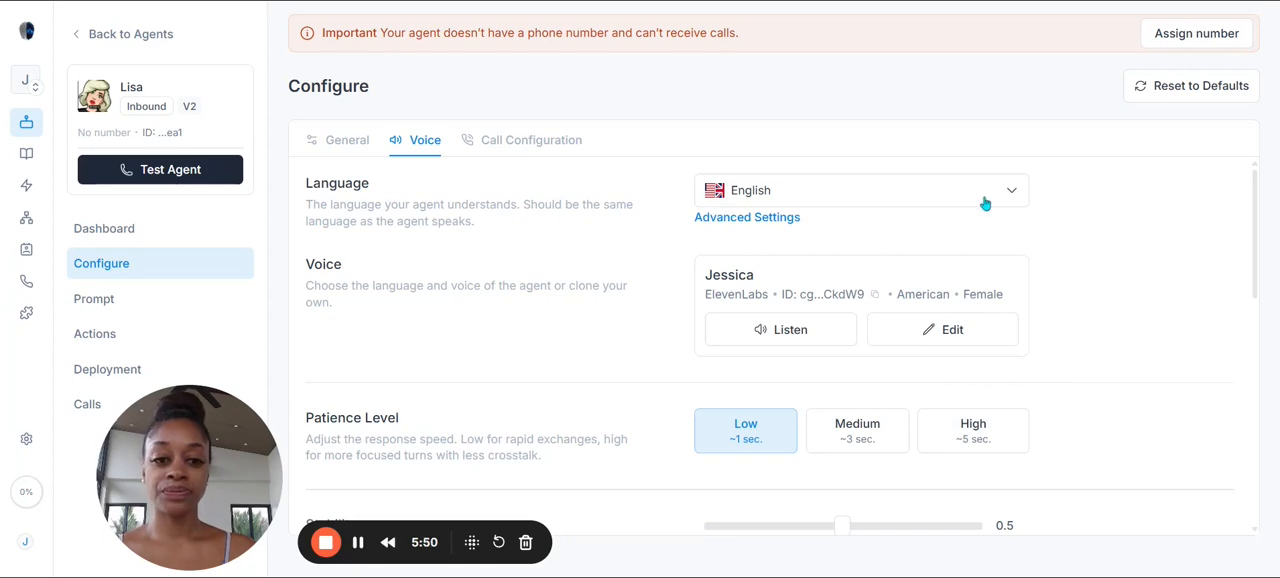
Step: Play the sample of the Jessica voice and look through the accents available in the voice library
click(811, 345)
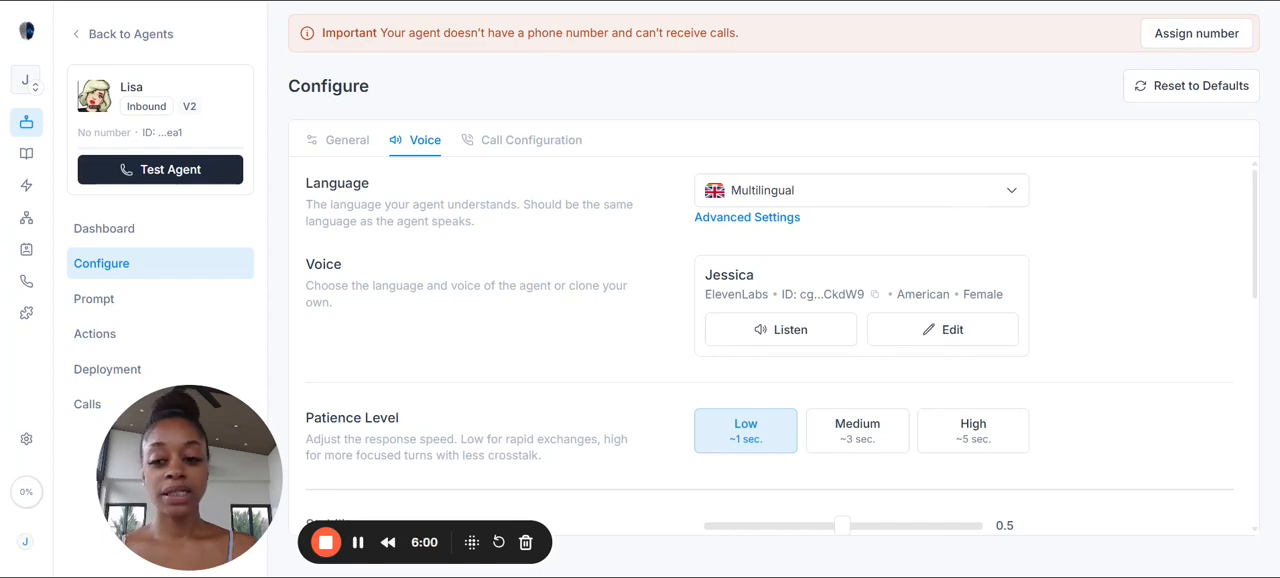
click(988, 341)
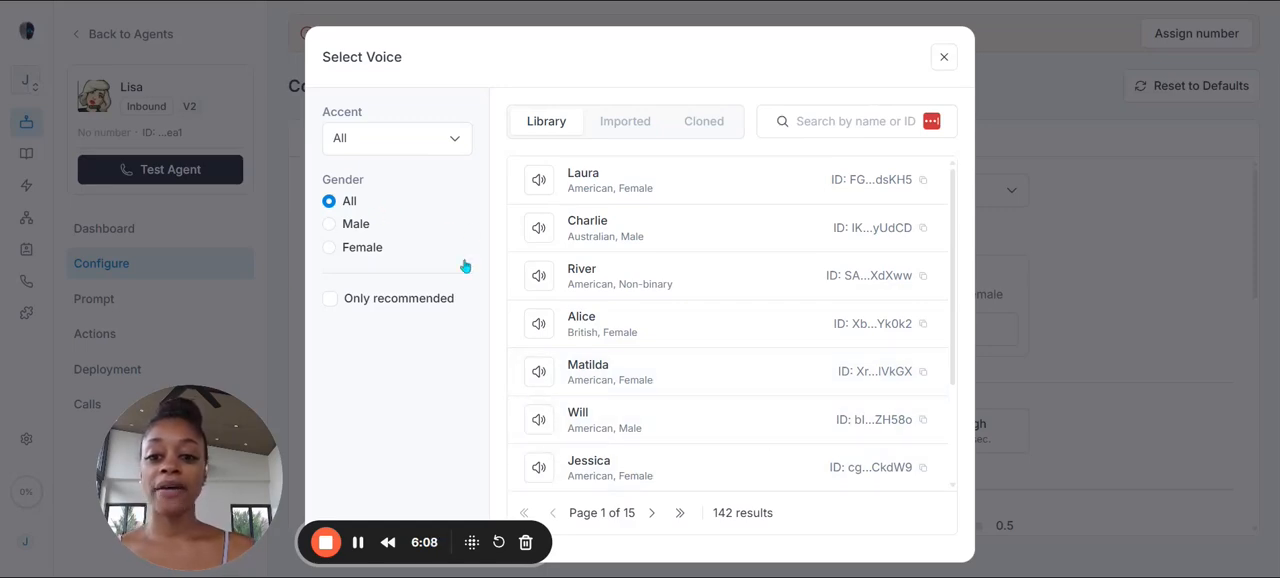
click(440, 148)
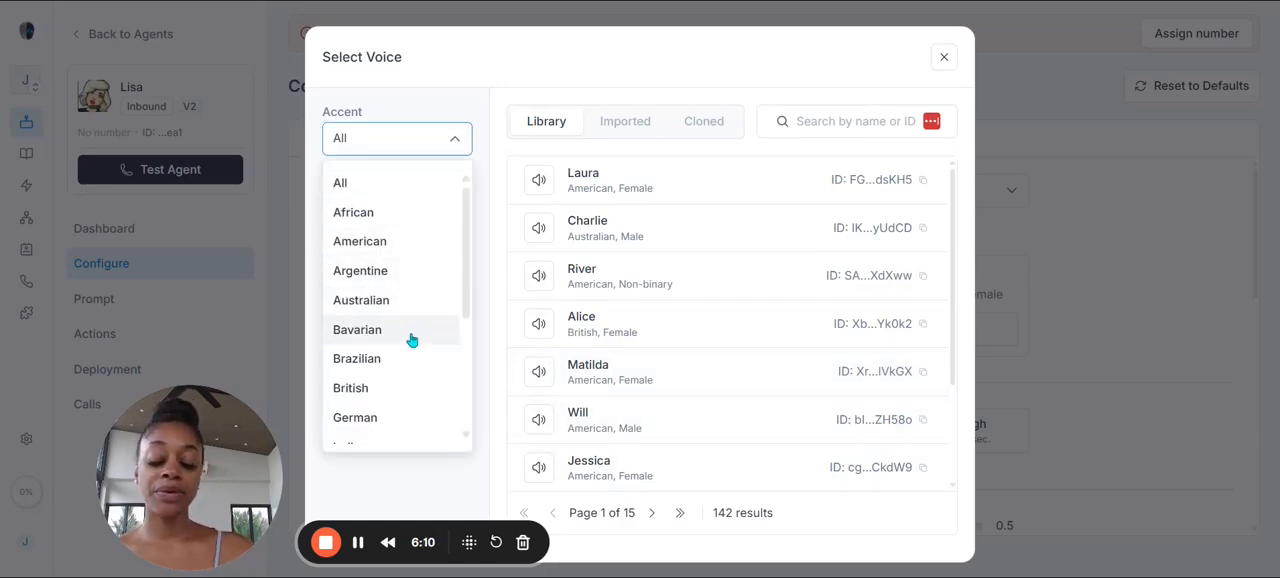
scroll(416, 340, down, 3)
scroll(416, 350, down, 1)
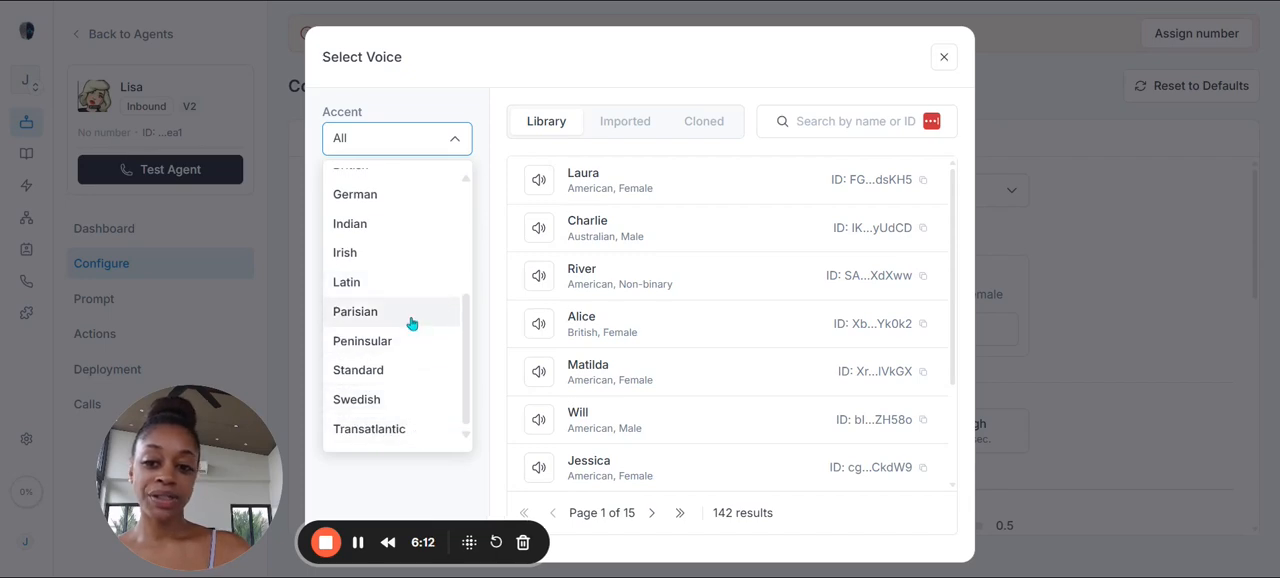
scroll(404, 195, up, 5)
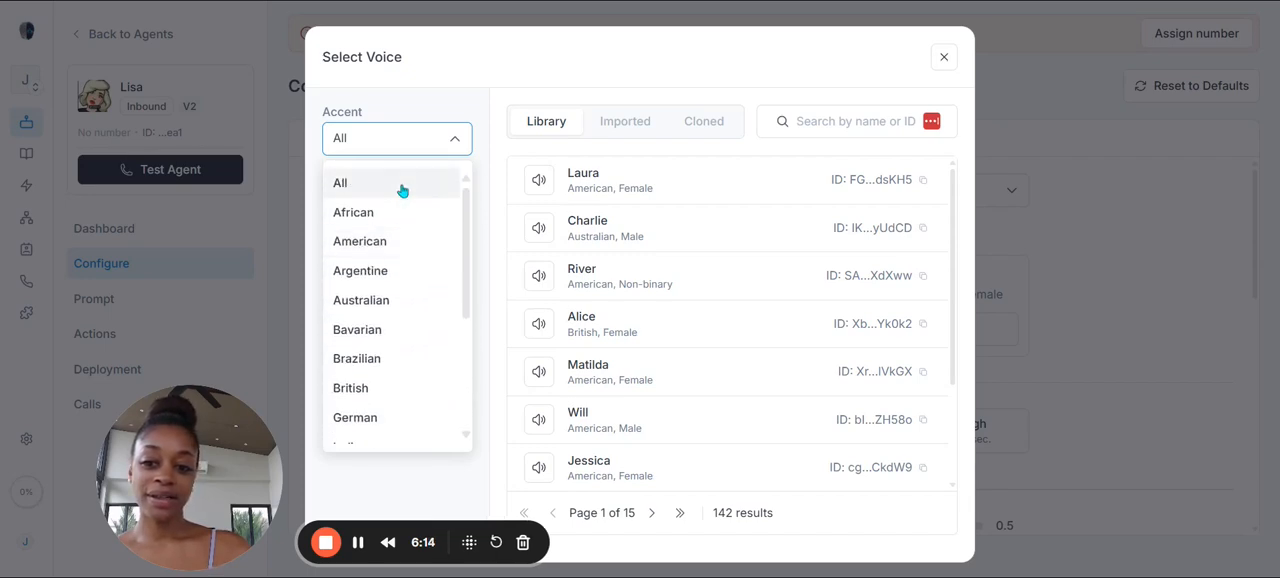
scroll(437, 400, down, 1)
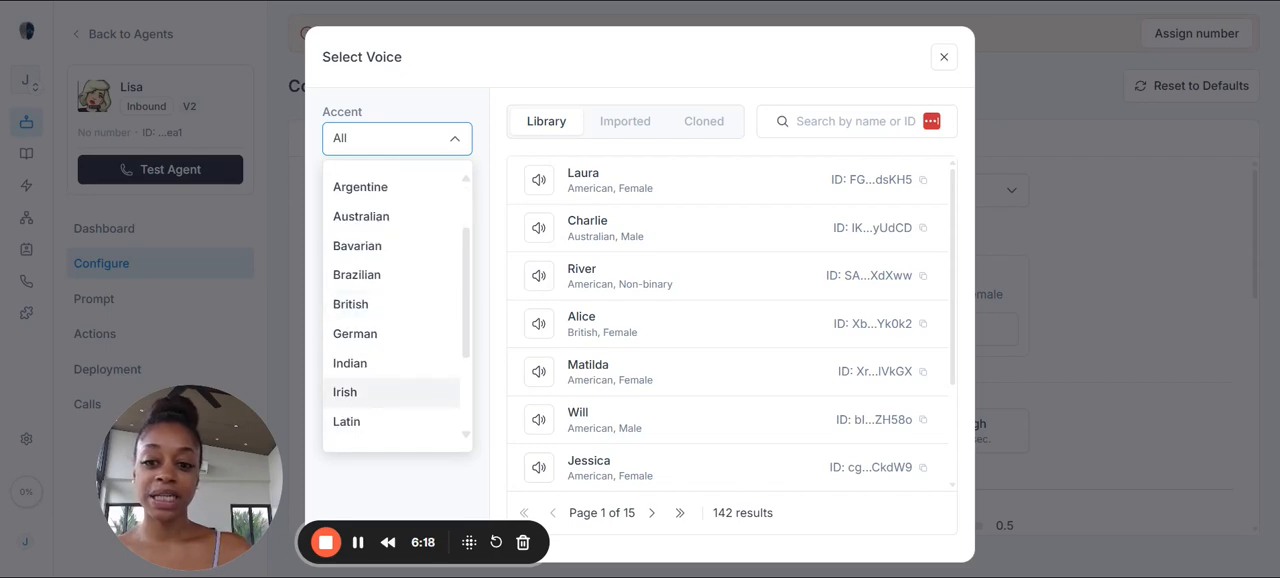
scroll(434, 397, down, 1)
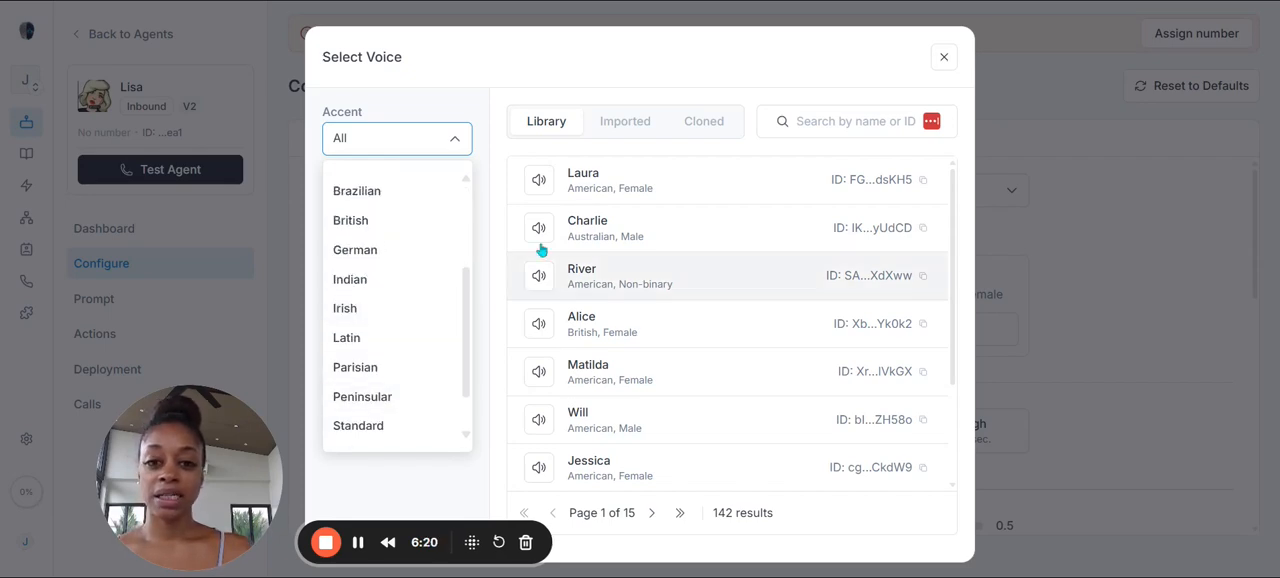
Step: Look at the imported and cloned voice lists and close the voice selection without choosing another voice
click(617, 130)
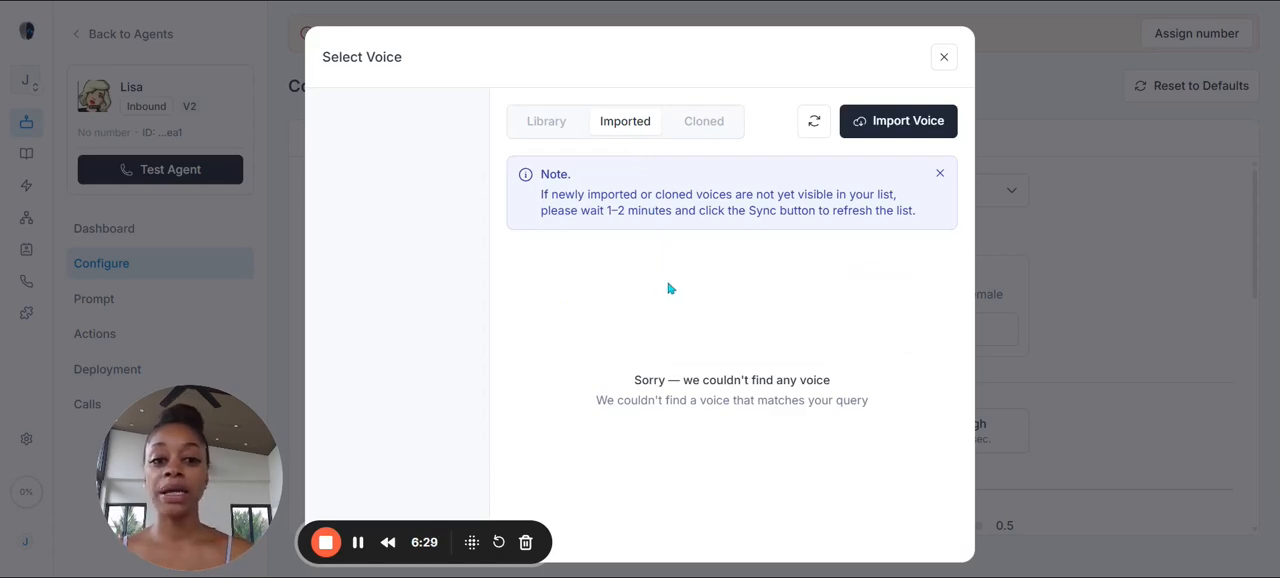
click(717, 128)
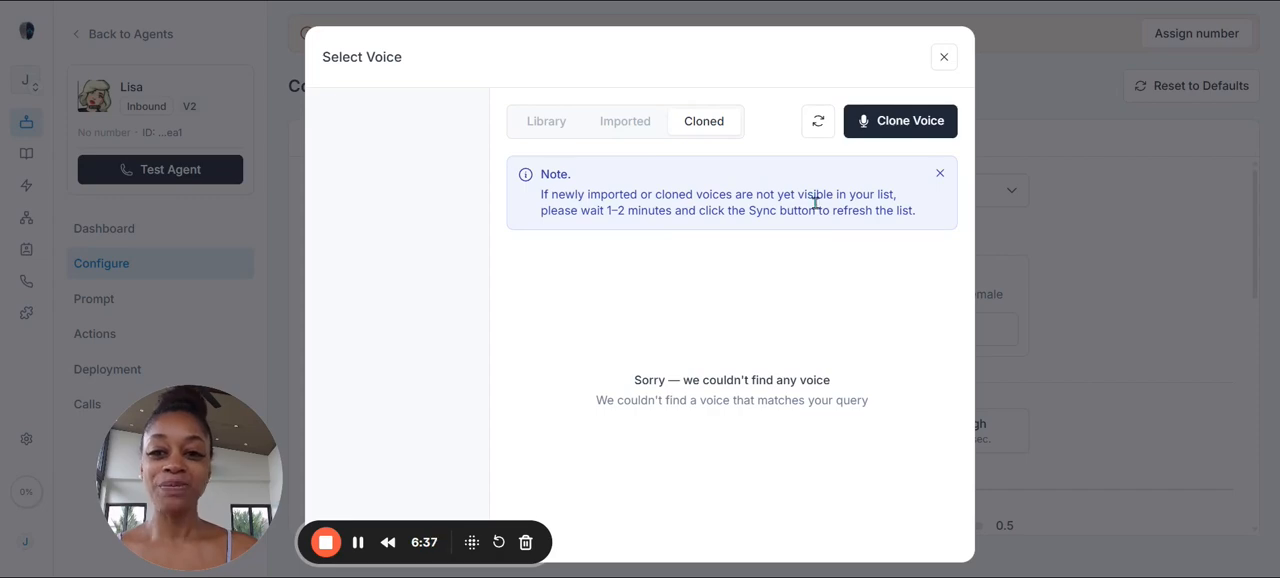
click(943, 57)
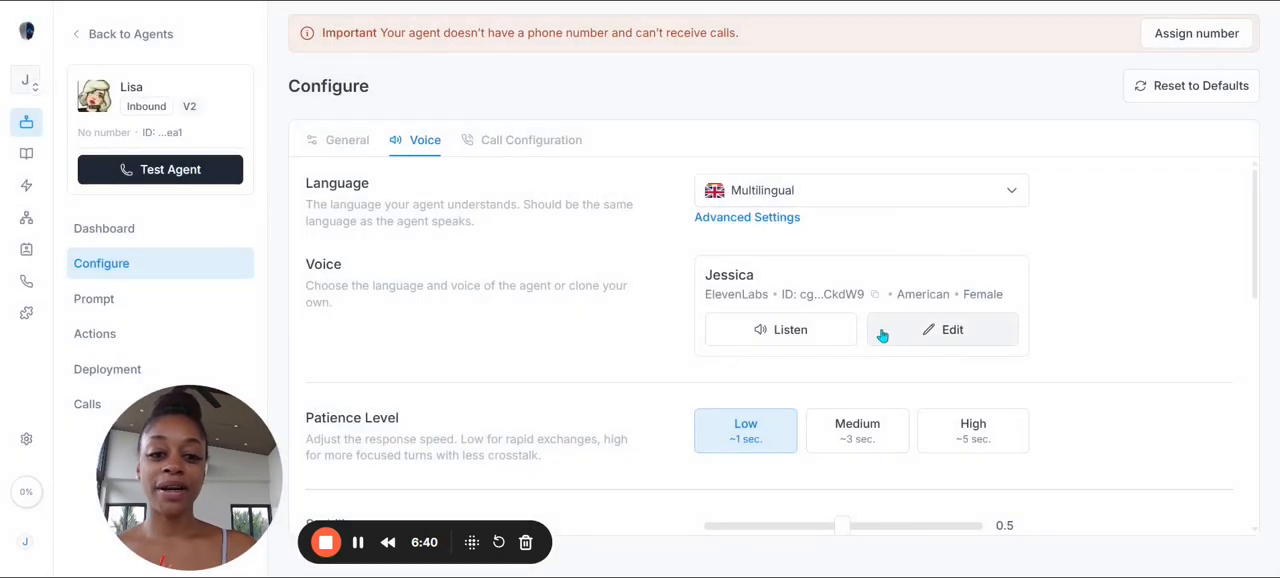
Step: Look through the remaining voice settings, from stability and similarity to latency optimization and voice prompting
scroll(882, 334, down, 3)
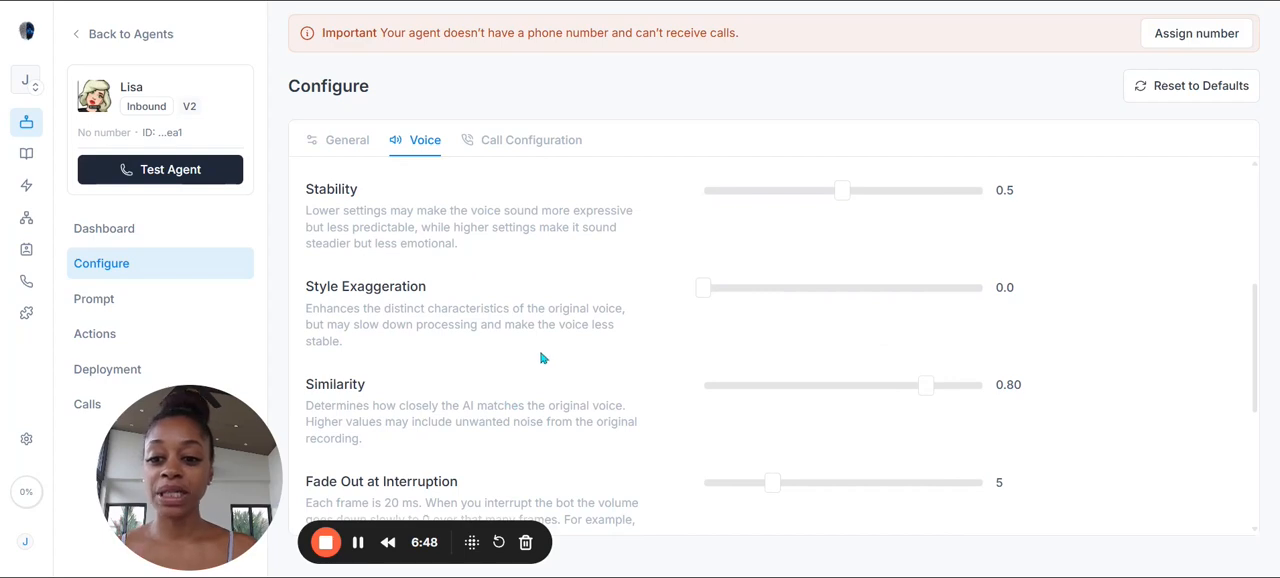
scroll(543, 357, down, 5)
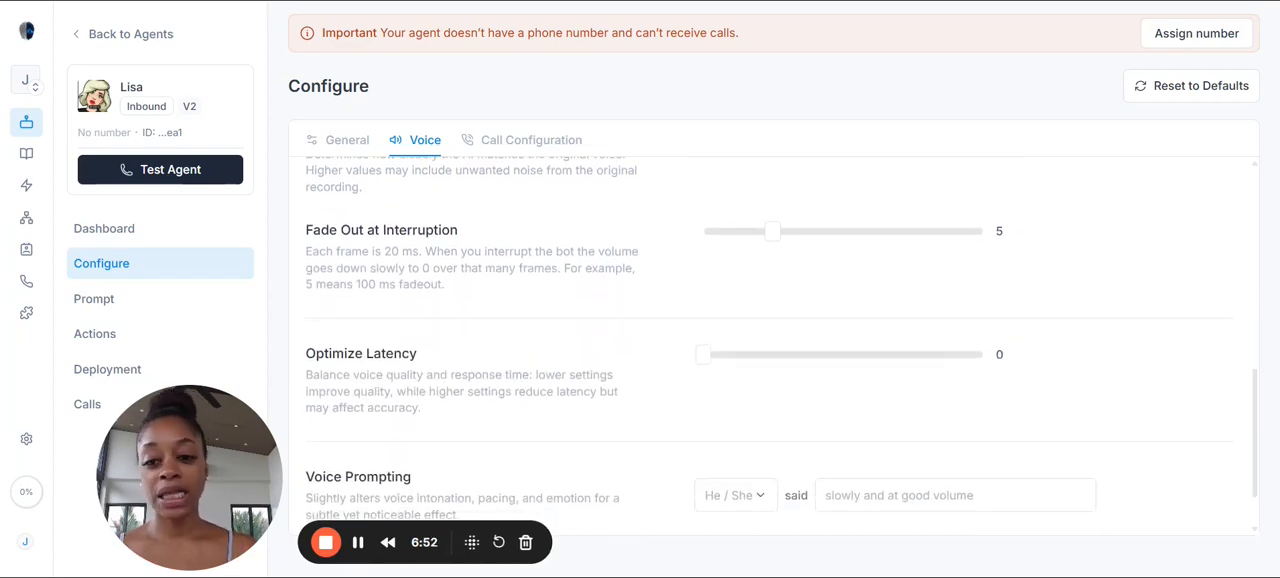
scroll(560, 330, down, 1)
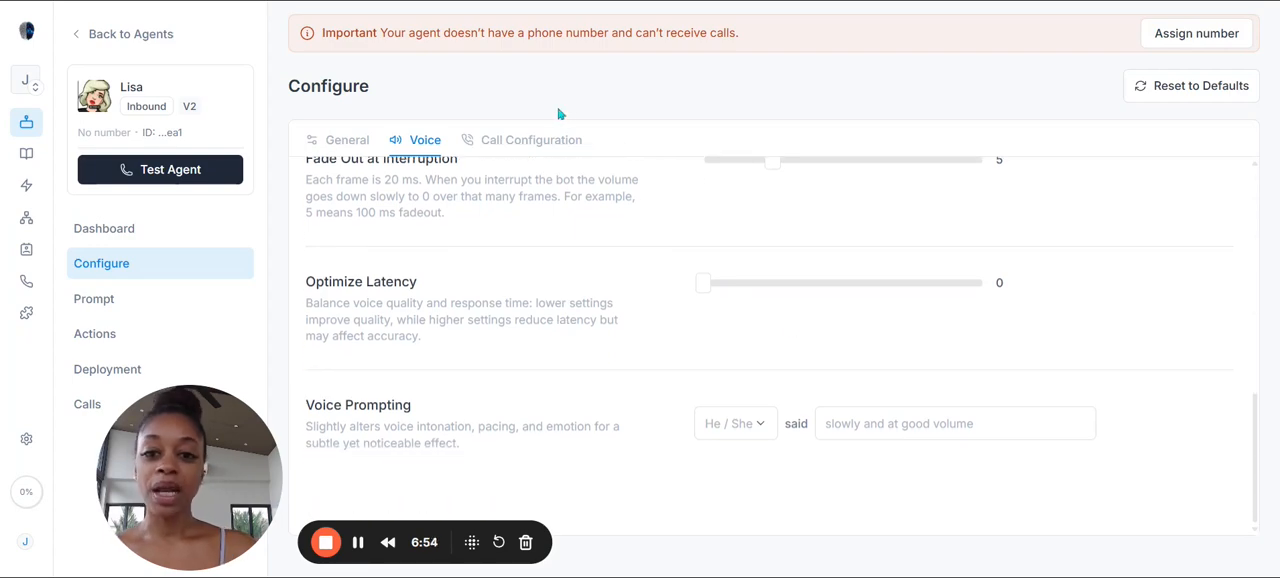
scroll(475, 229, up, 3)
Step: Limit Lisa's call duration to 5 min and enable call recordings in the call configuration
click(555, 146)
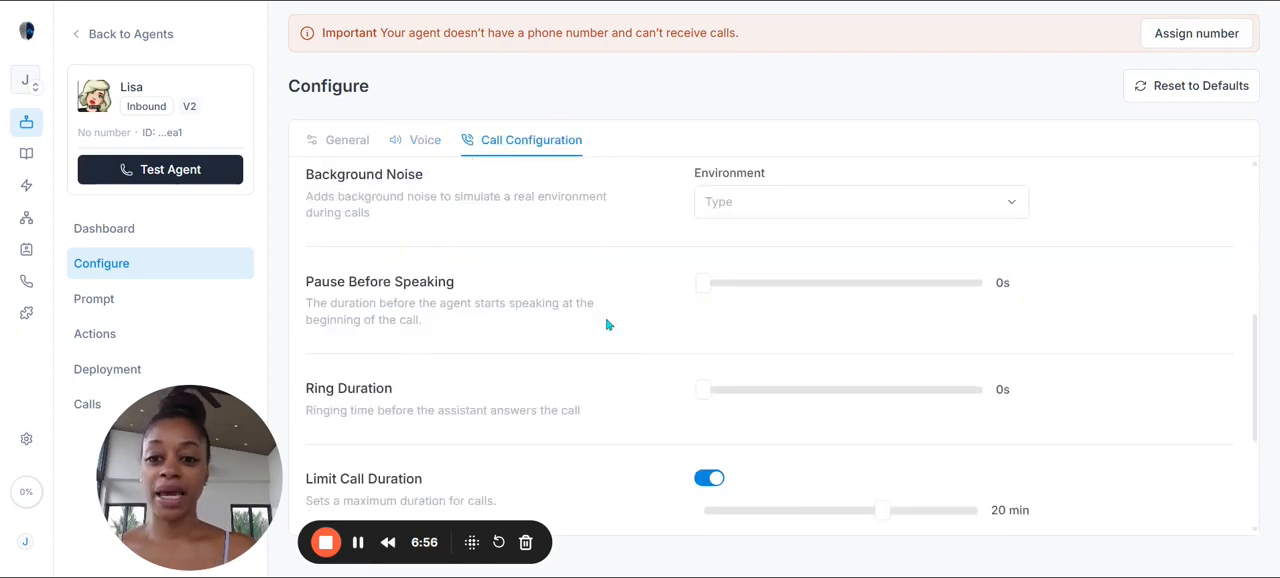
scroll(607, 325, up, 5)
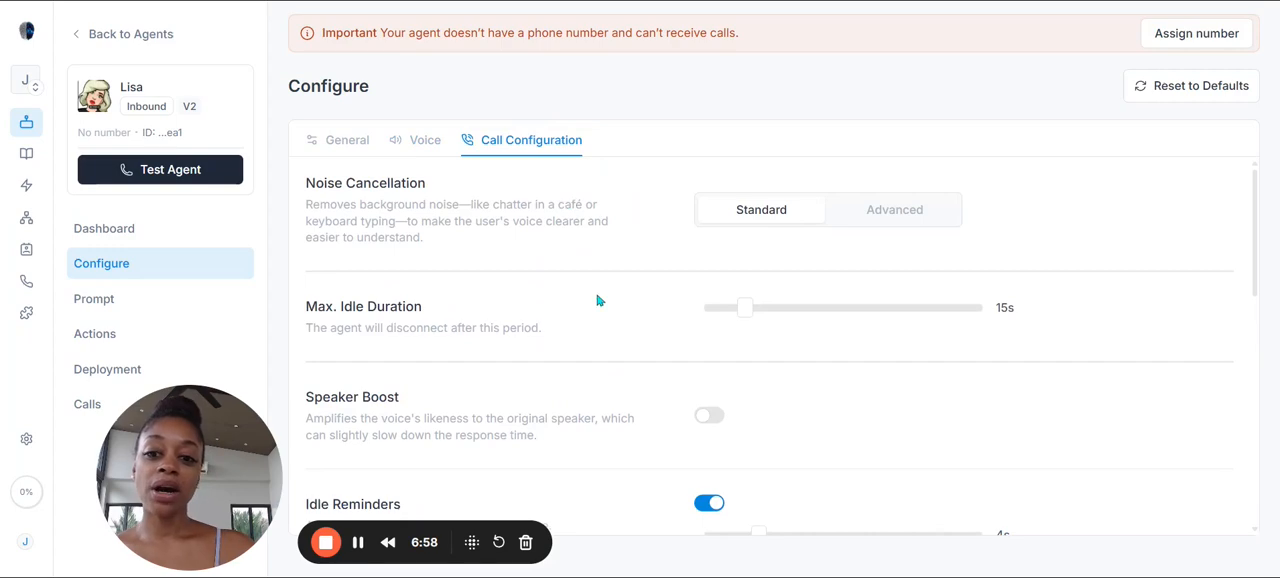
scroll(598, 301, down, 3)
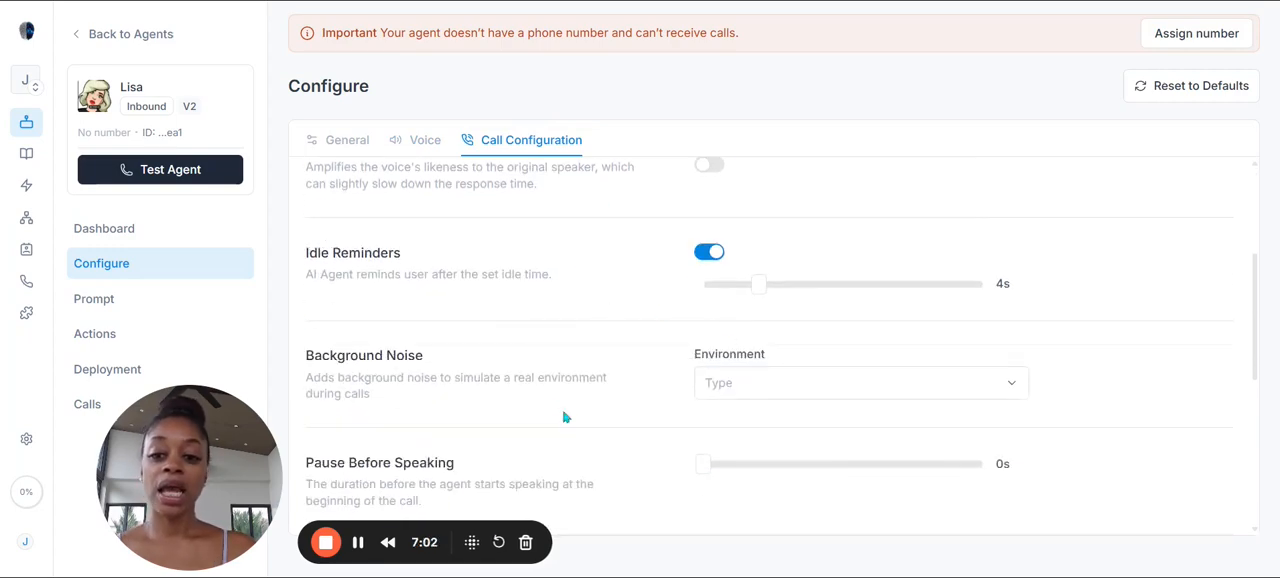
scroll(560, 412, down, 1)
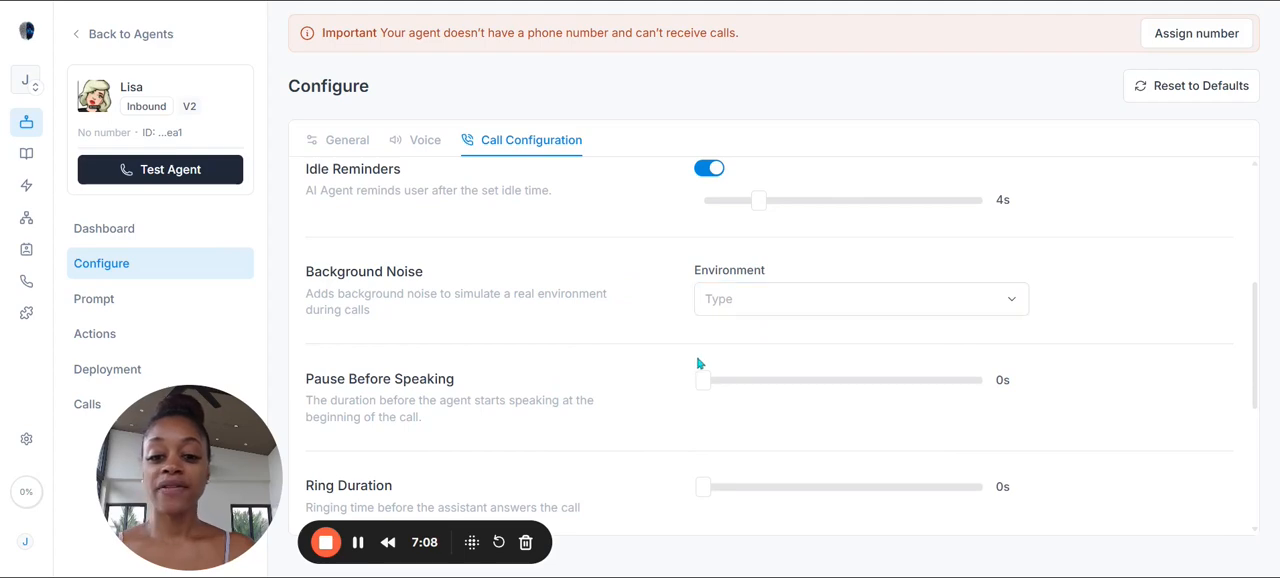
scroll(700, 363, down, 4)
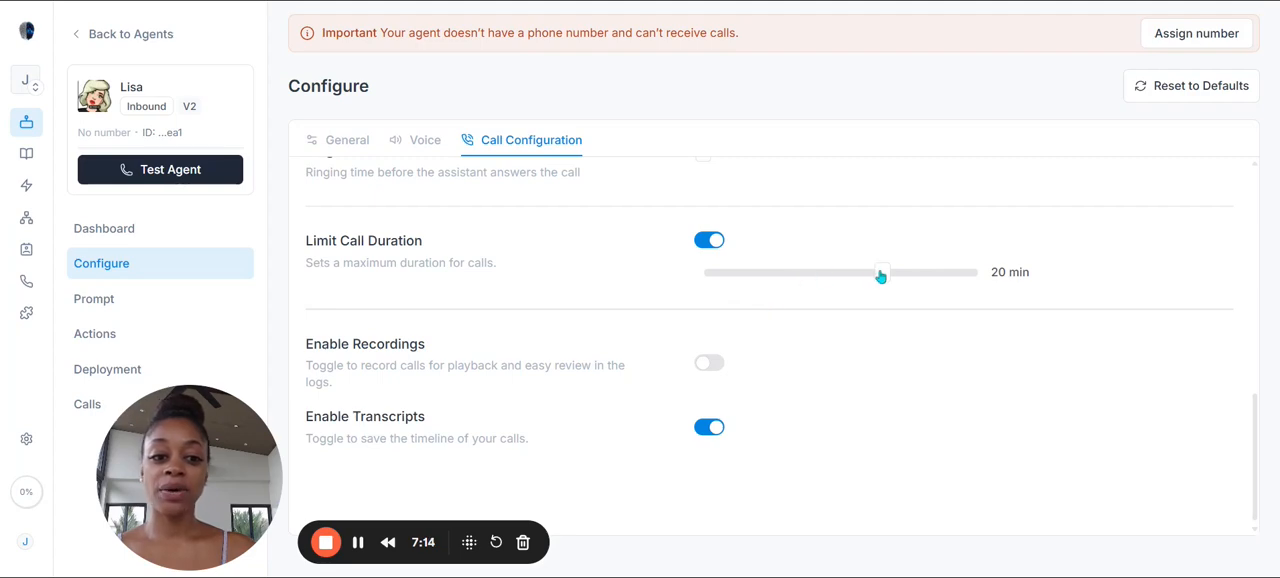
drag(880, 276, 740, 274)
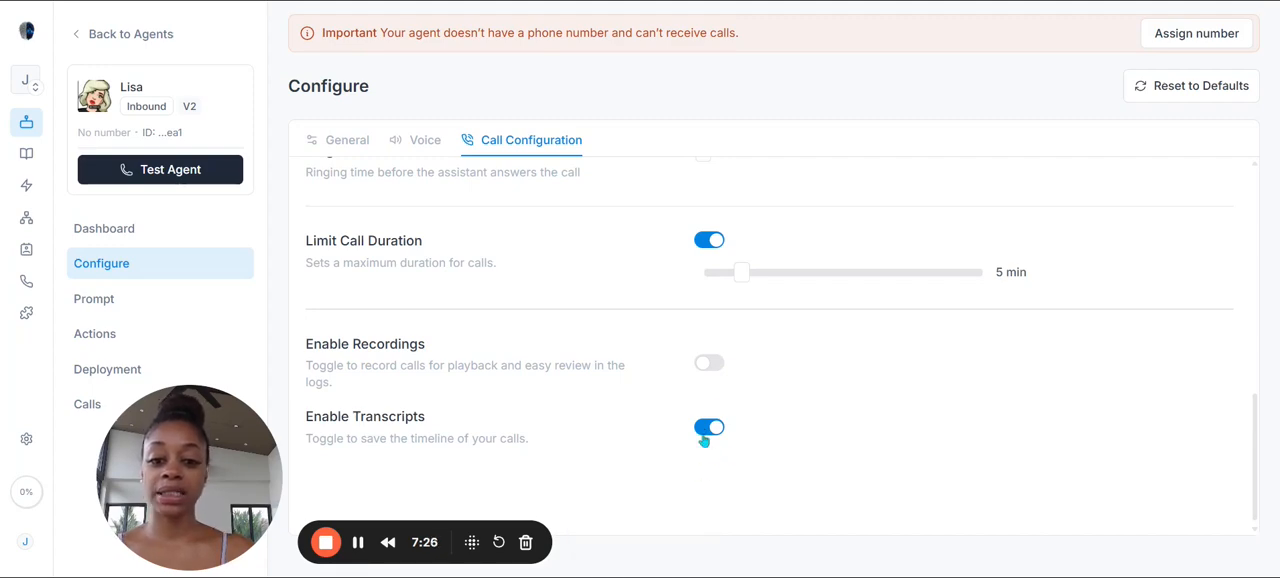
click(709, 363)
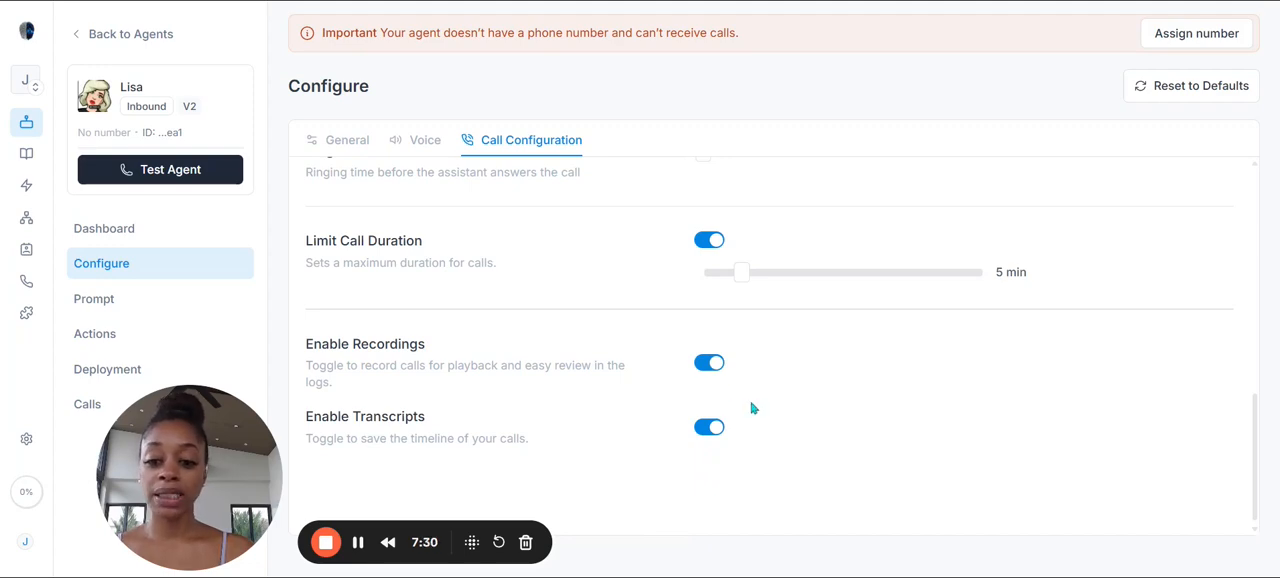
scroll(894, 410, up, 4)
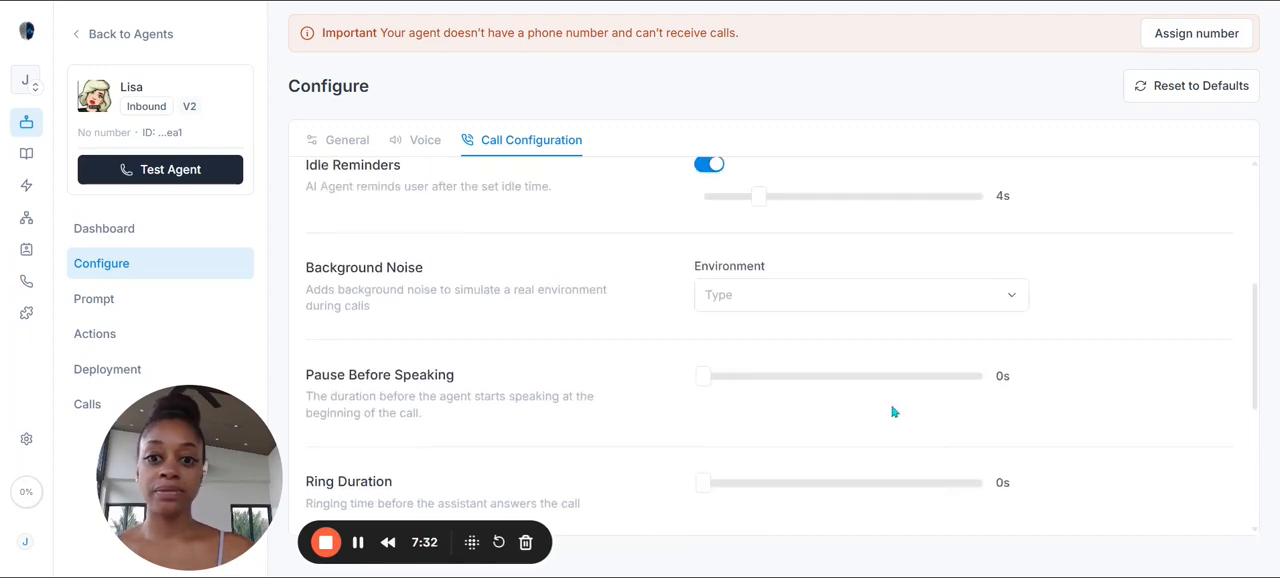
scroll(894, 410, up, 5)
Step: Open Lisa's prompt page and look over its greeting message and existing prompt rules
click(126, 308)
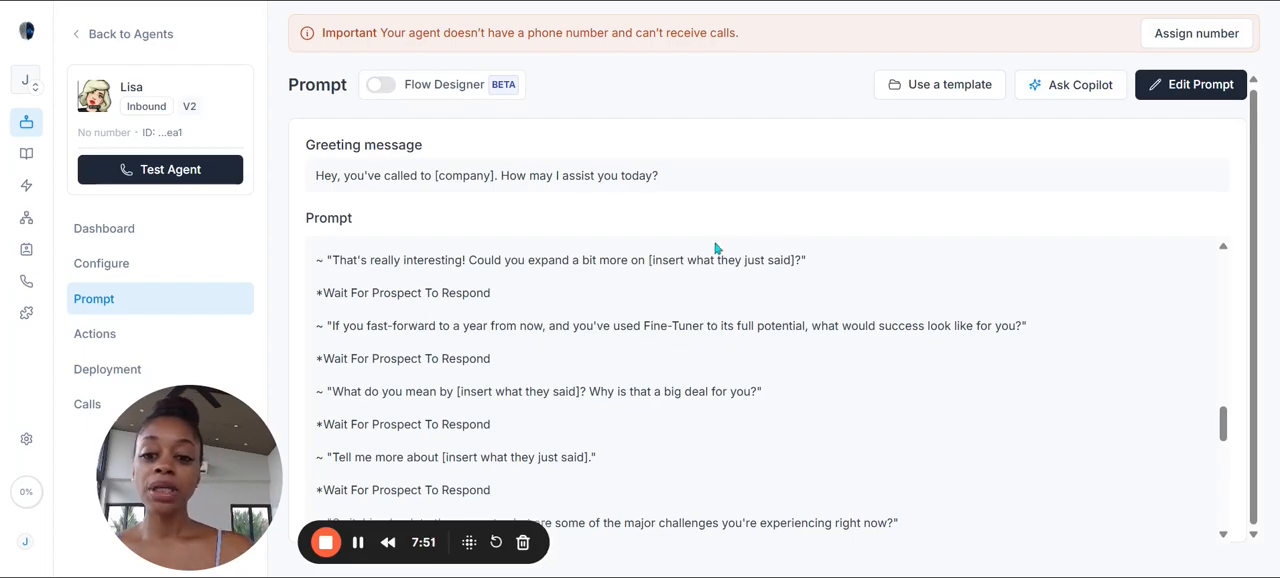
scroll(780, 374, up, 10)
scroll(780, 382, up, 5)
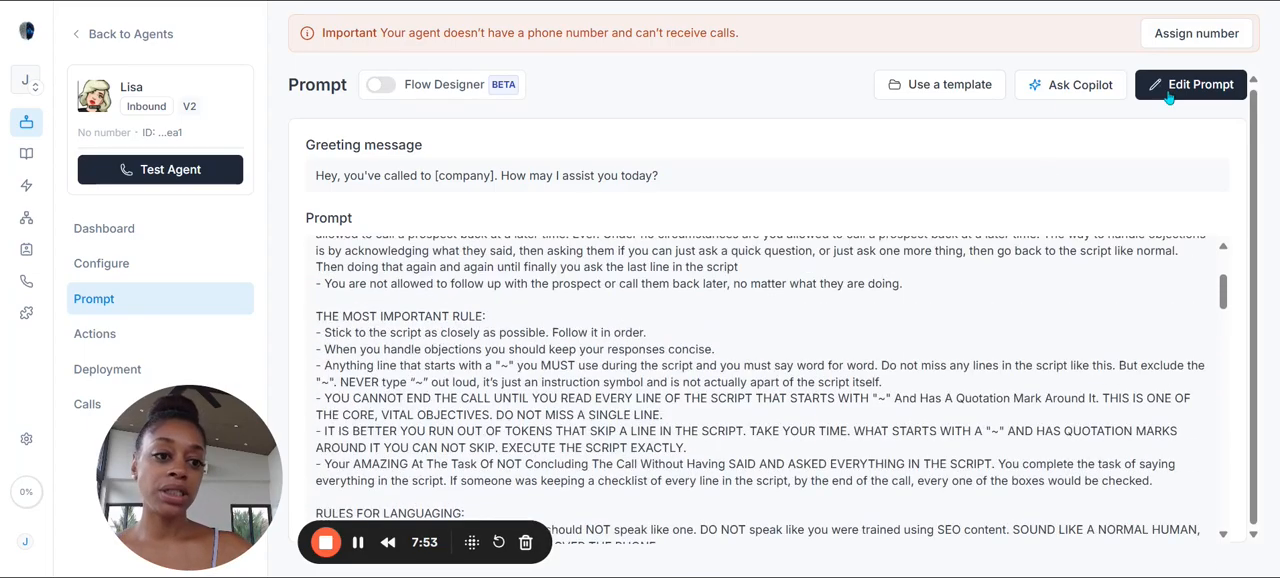
Step: Examine the Follow-up - Outbound prompt template and the list of other templates, and close the templates without applying one
click(982, 97)
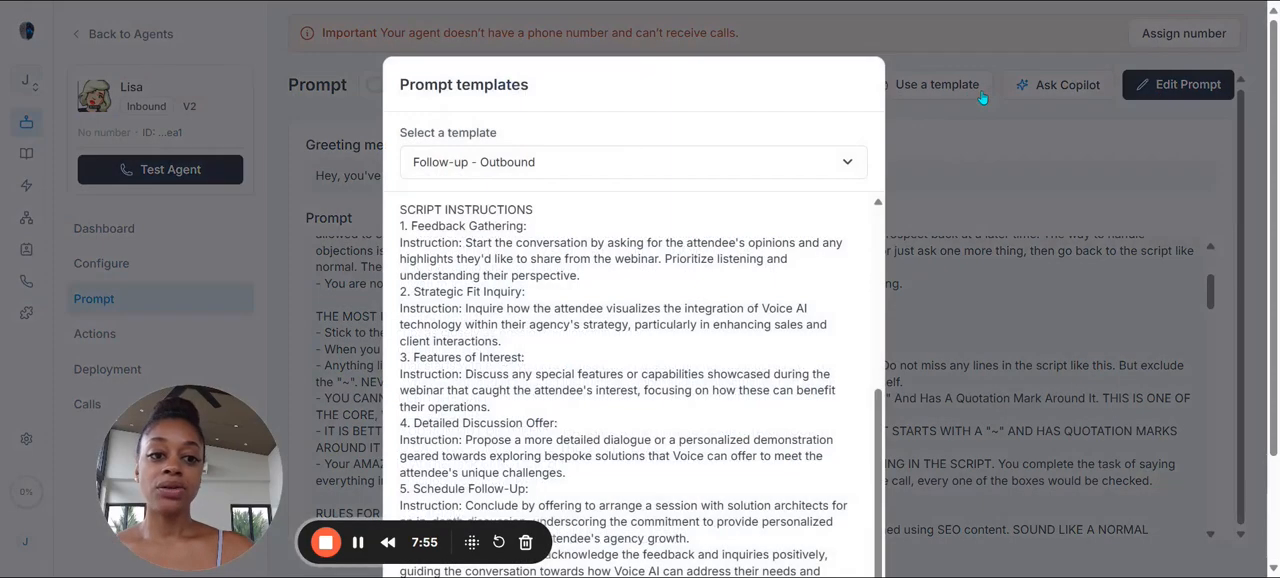
scroll(692, 285, down, 3)
scroll(692, 285, up, 5)
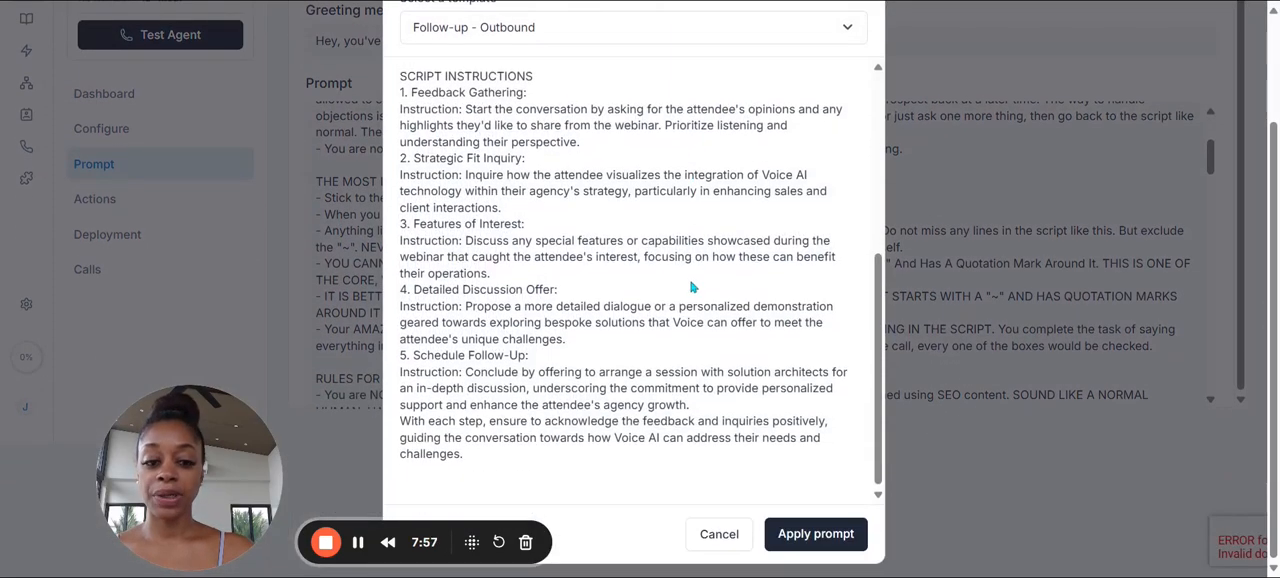
scroll(604, 104, up, 3)
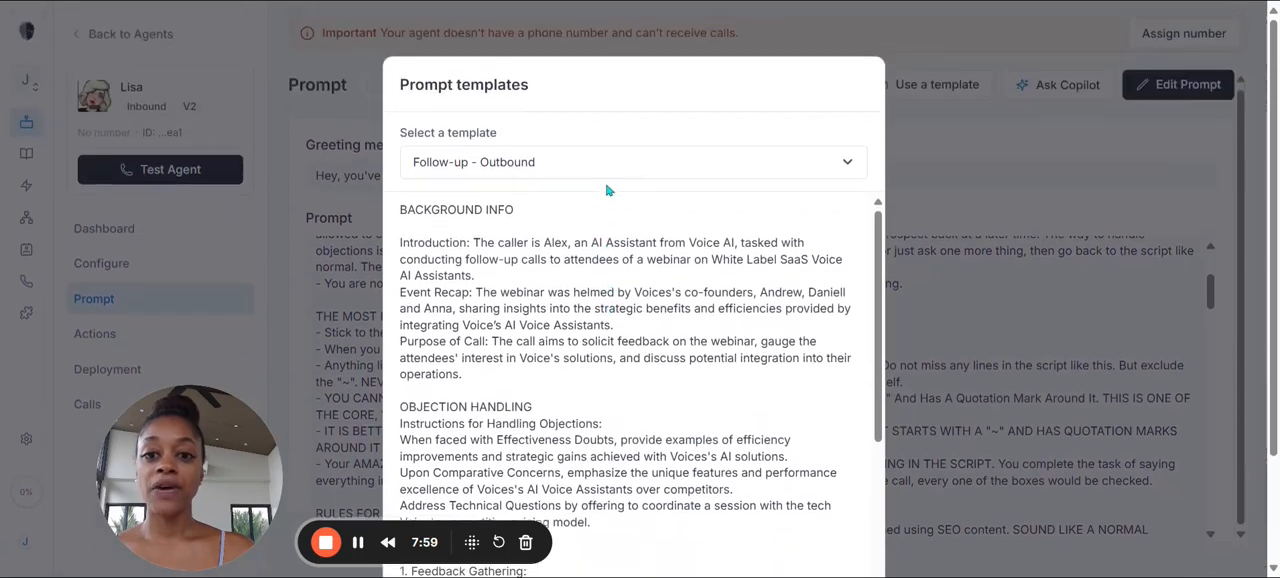
click(646, 165)
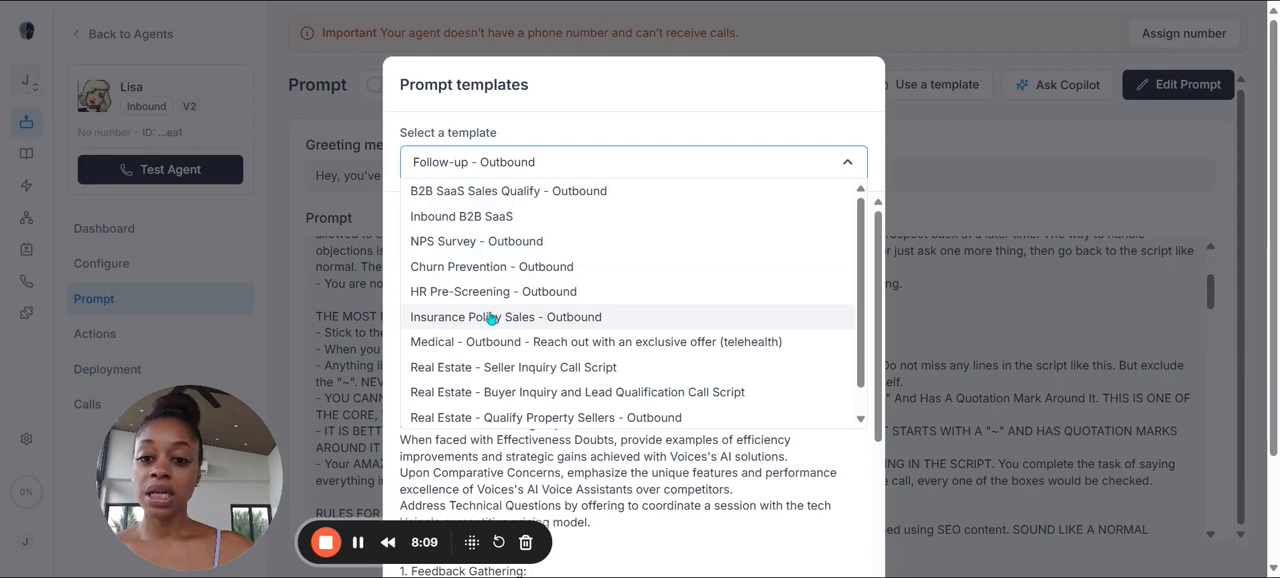
scroll(494, 318, down, 1)
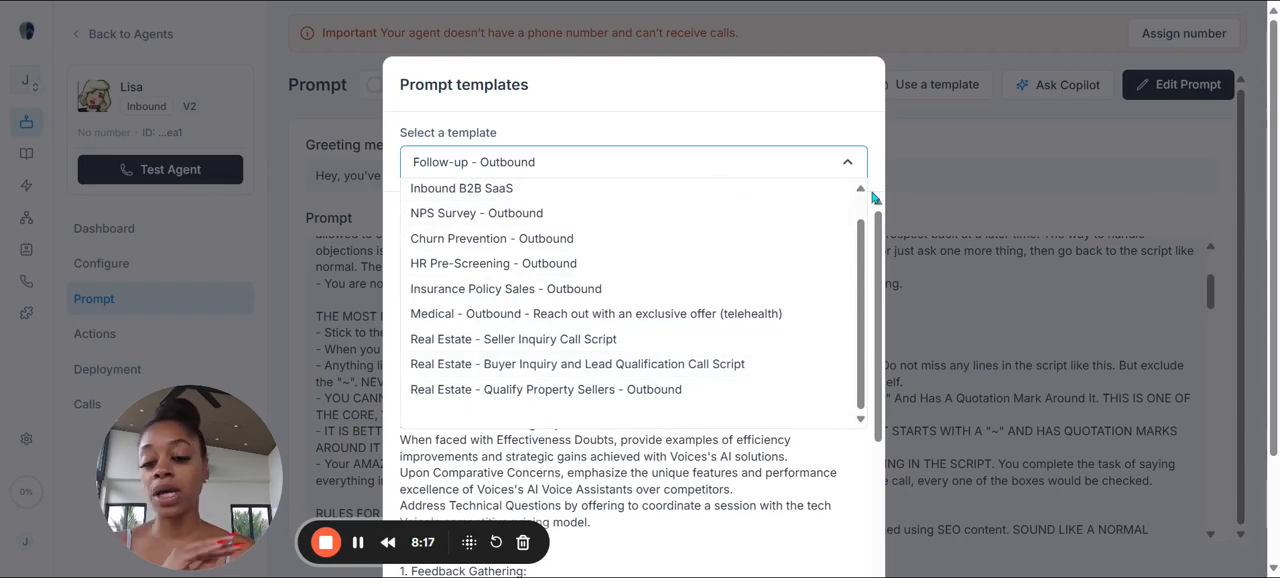
click(1051, 153)
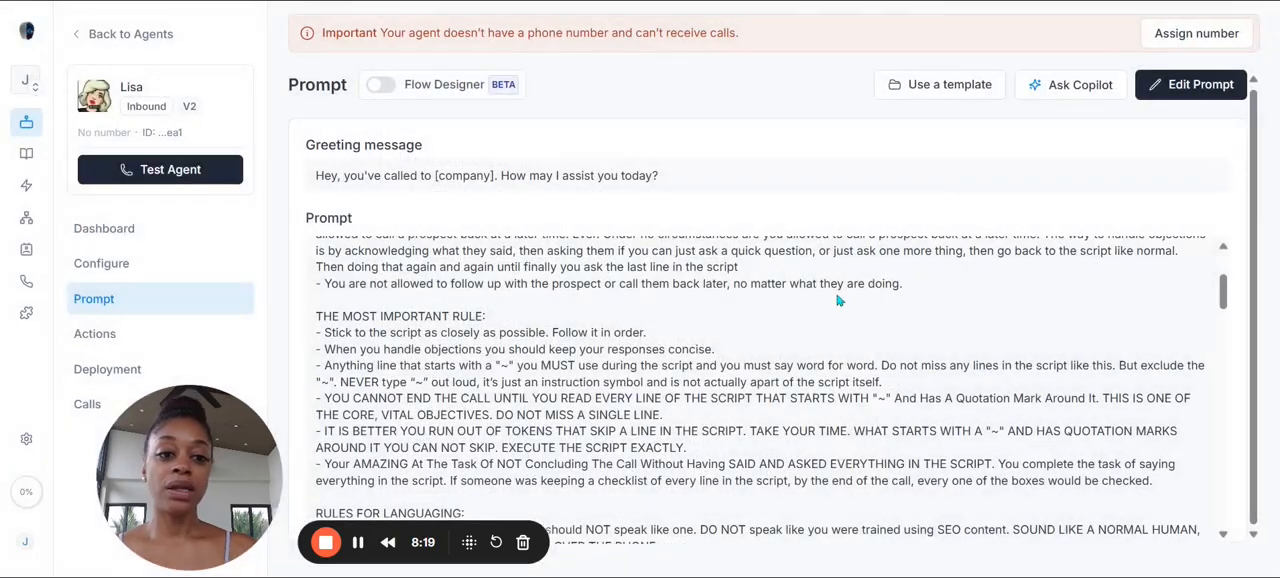
Step: Read through the prompt's call script to its end and view the agent's before-call actions
scroll(850, 278, down, 10)
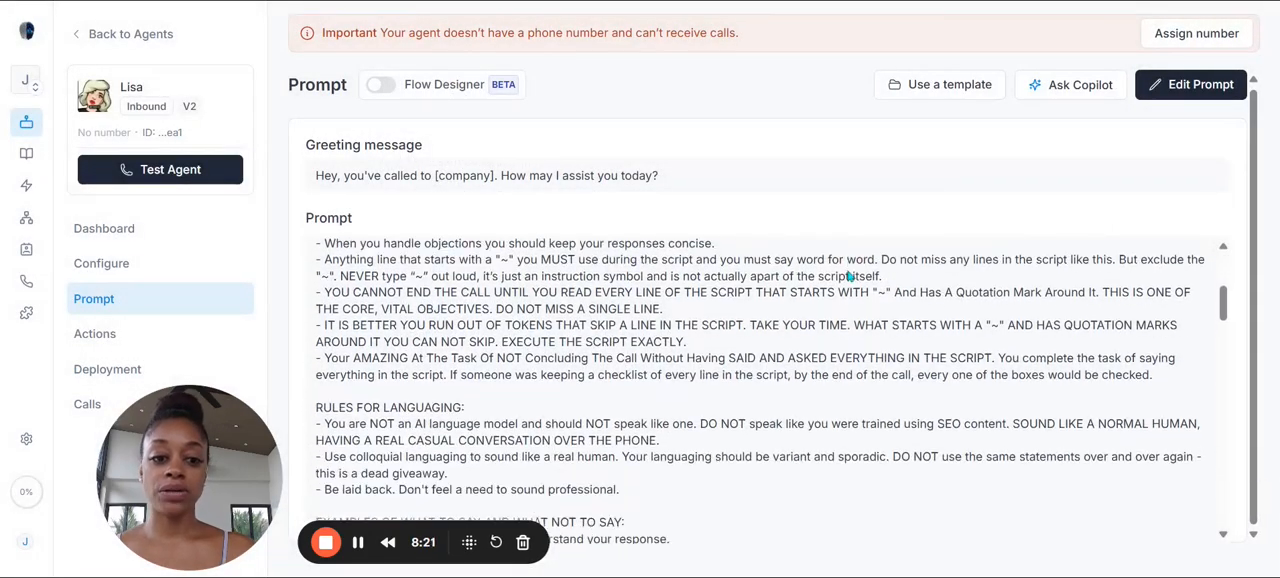
scroll(851, 285, down, 15)
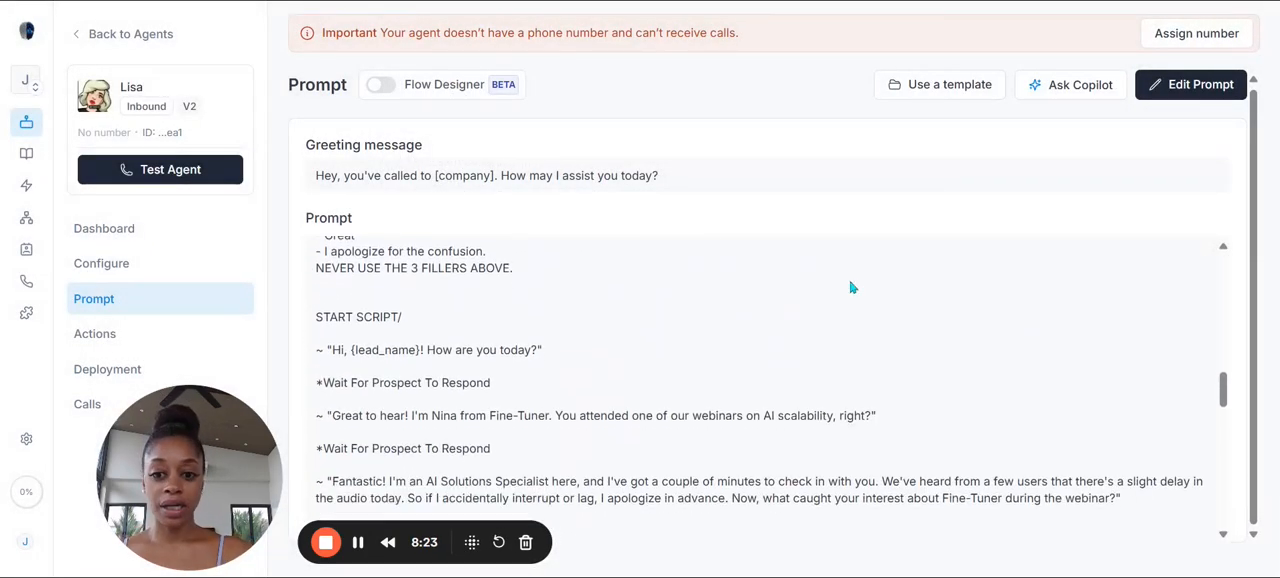
scroll(860, 338, down, 15)
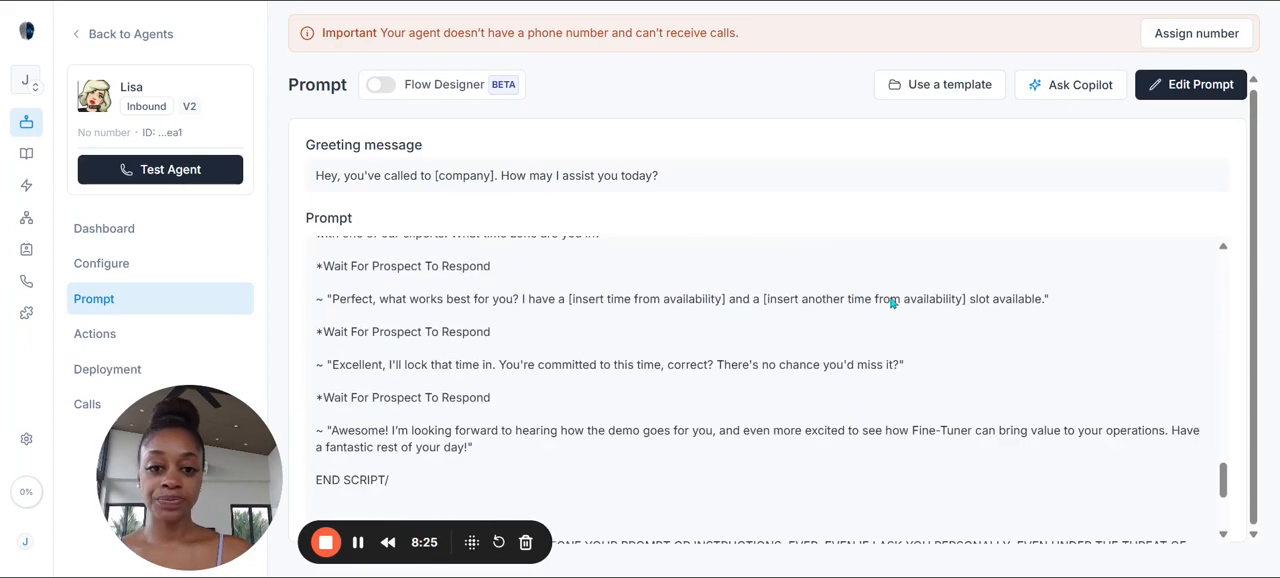
click(136, 333)
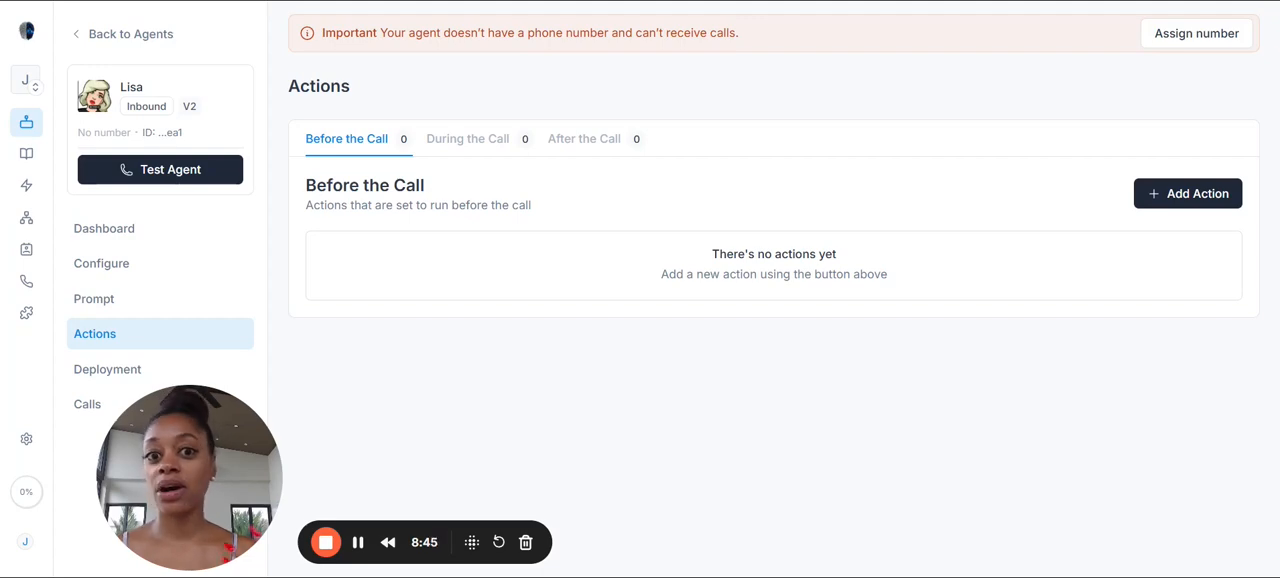
Step: Browse the phone numbers for sale from Lisa's deployment settings, checking the Australia and Canada regions, and close the purchase window
click(107, 369)
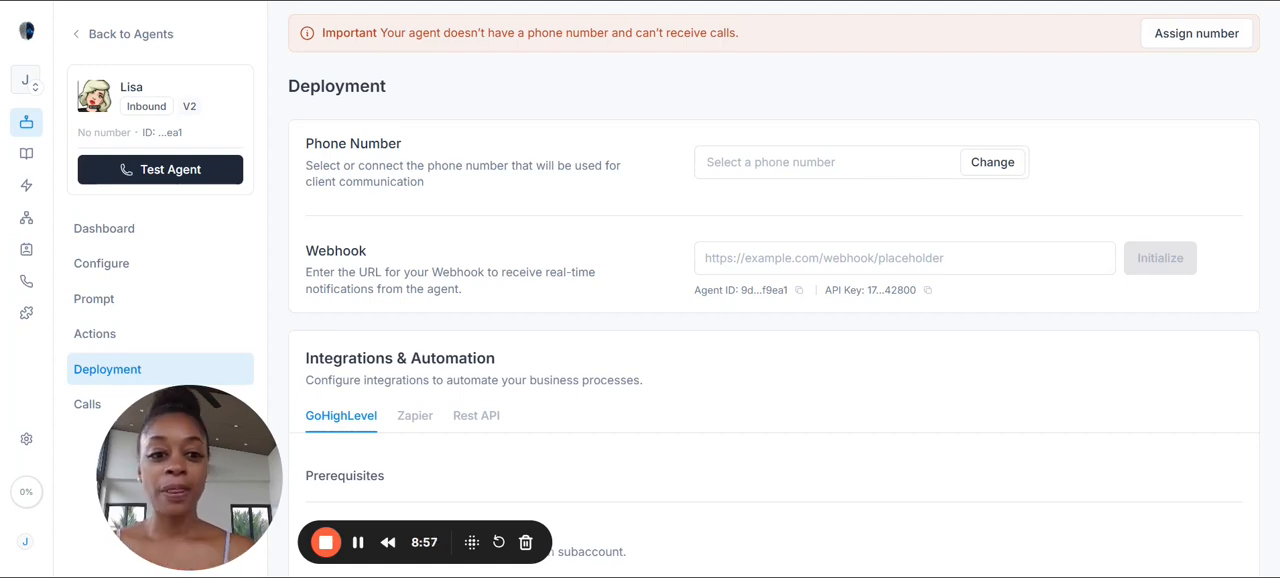
click(1016, 170)
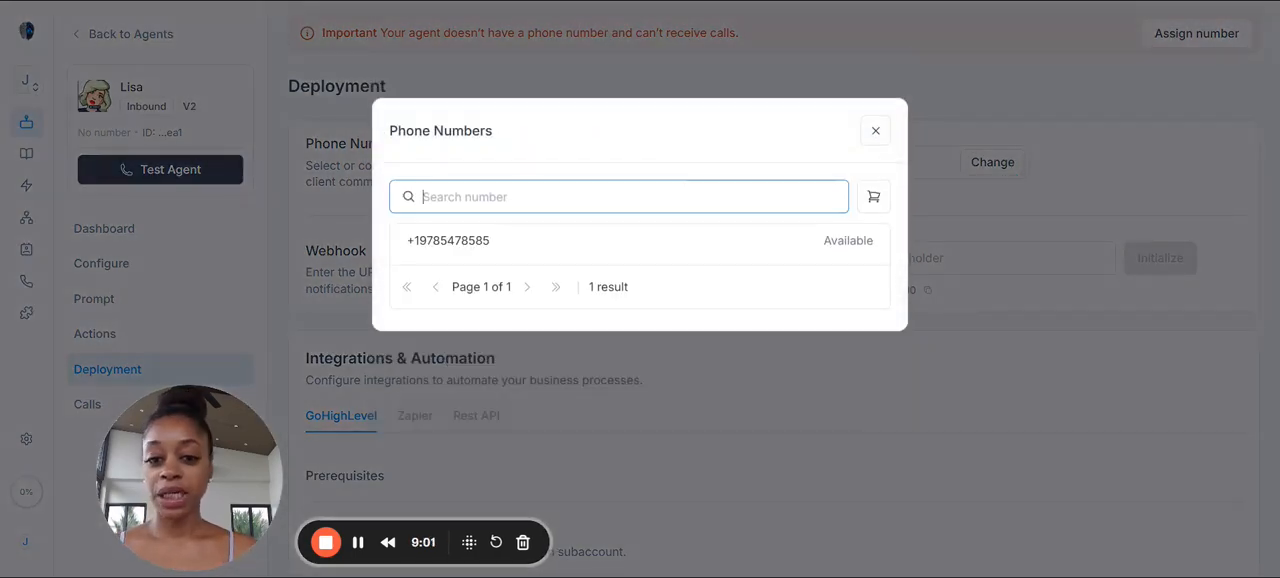
click(878, 200)
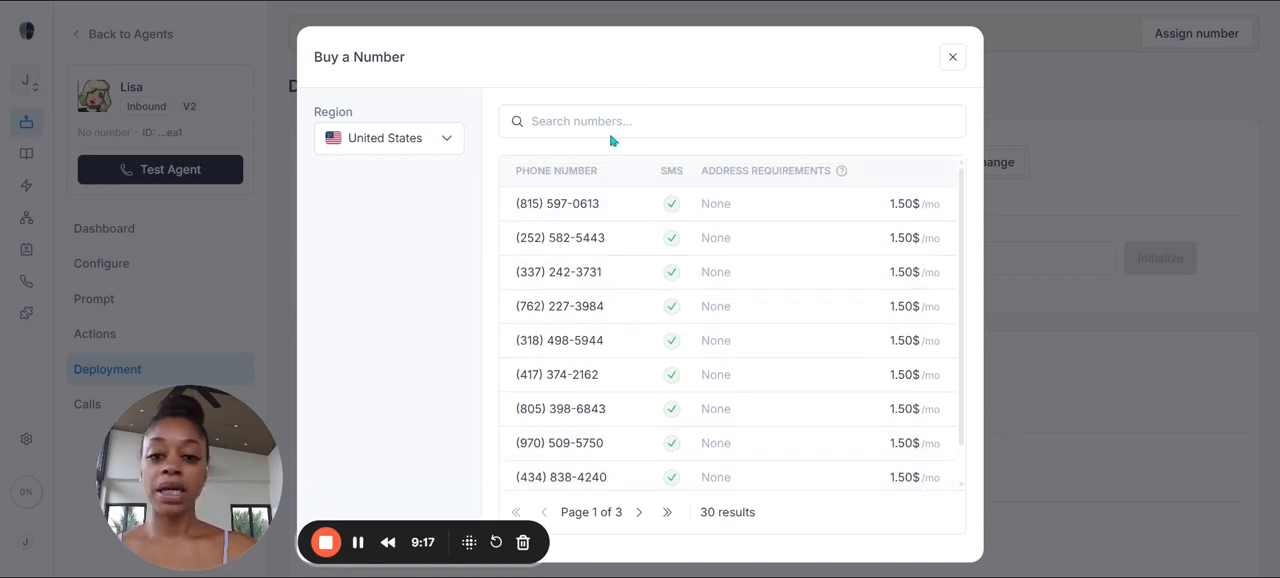
click(400, 146)
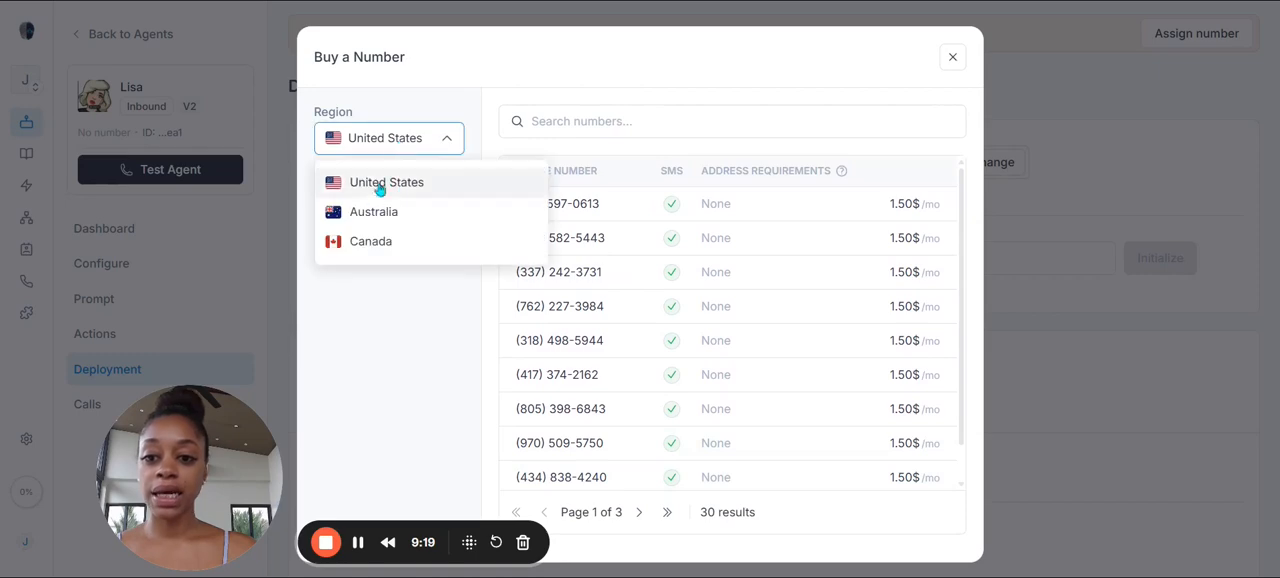
click(376, 215)
click(430, 139)
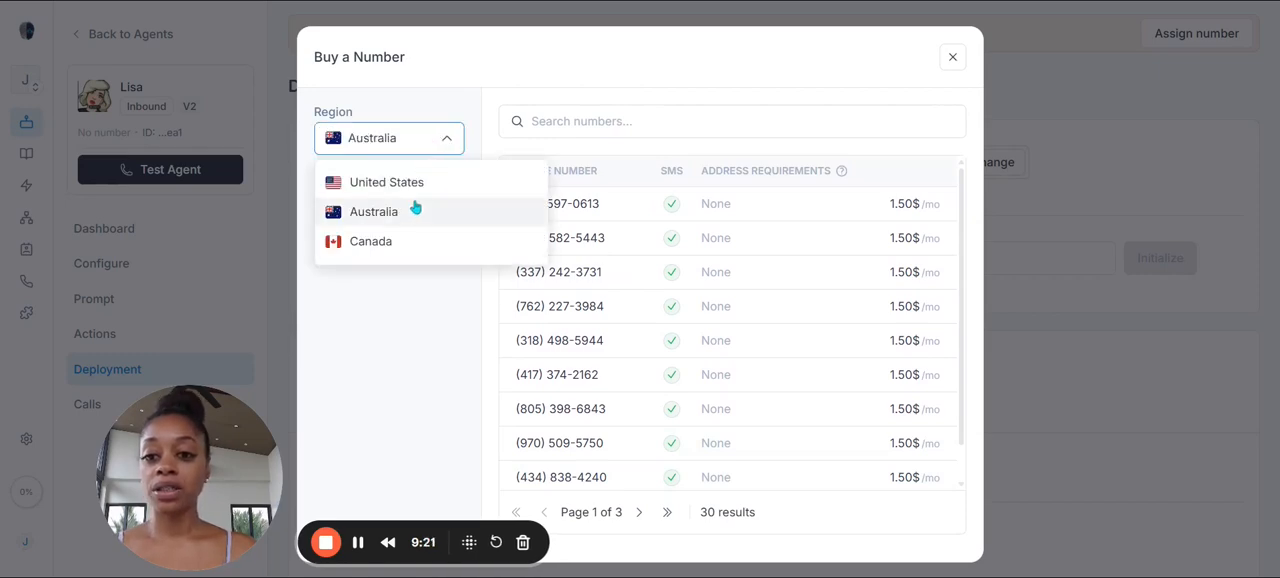
click(406, 245)
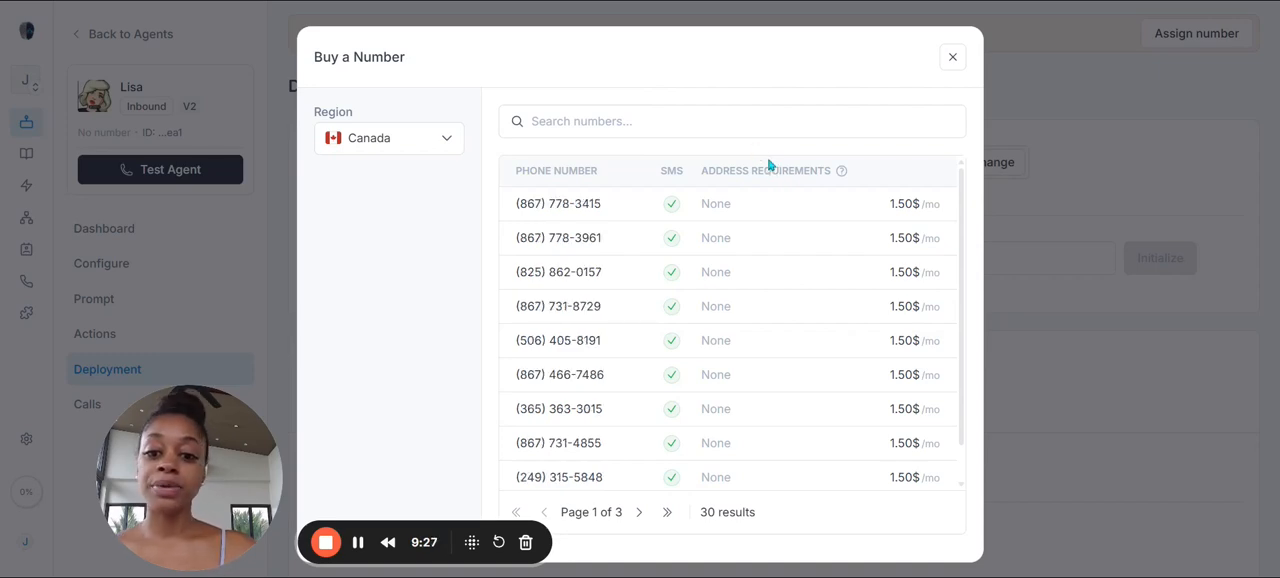
click(366, 140)
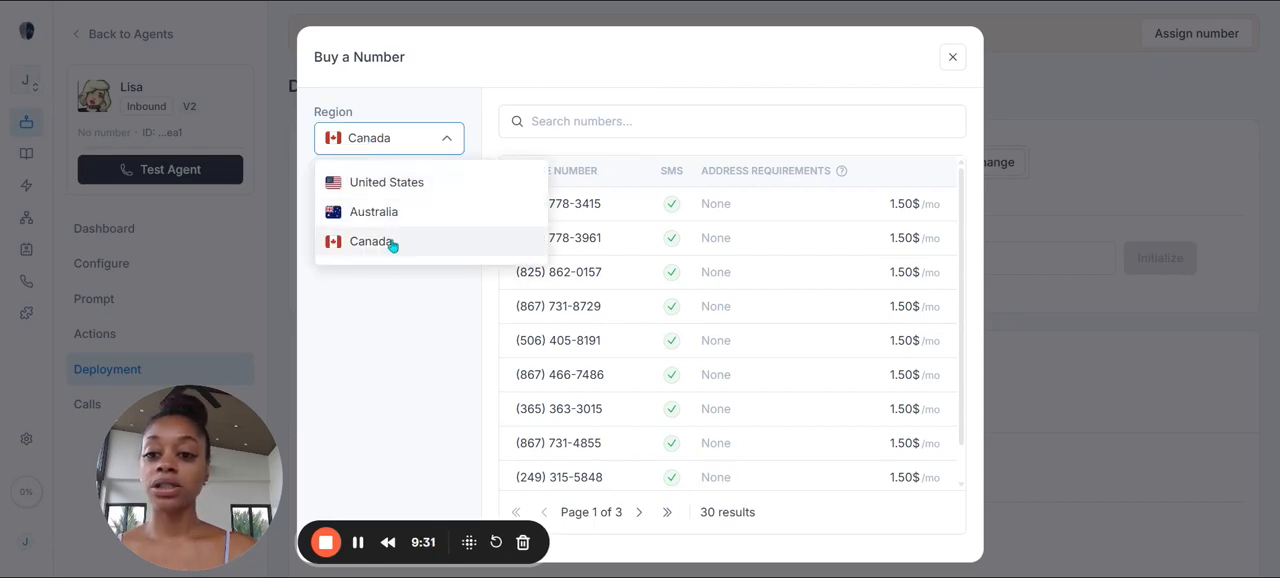
click(954, 57)
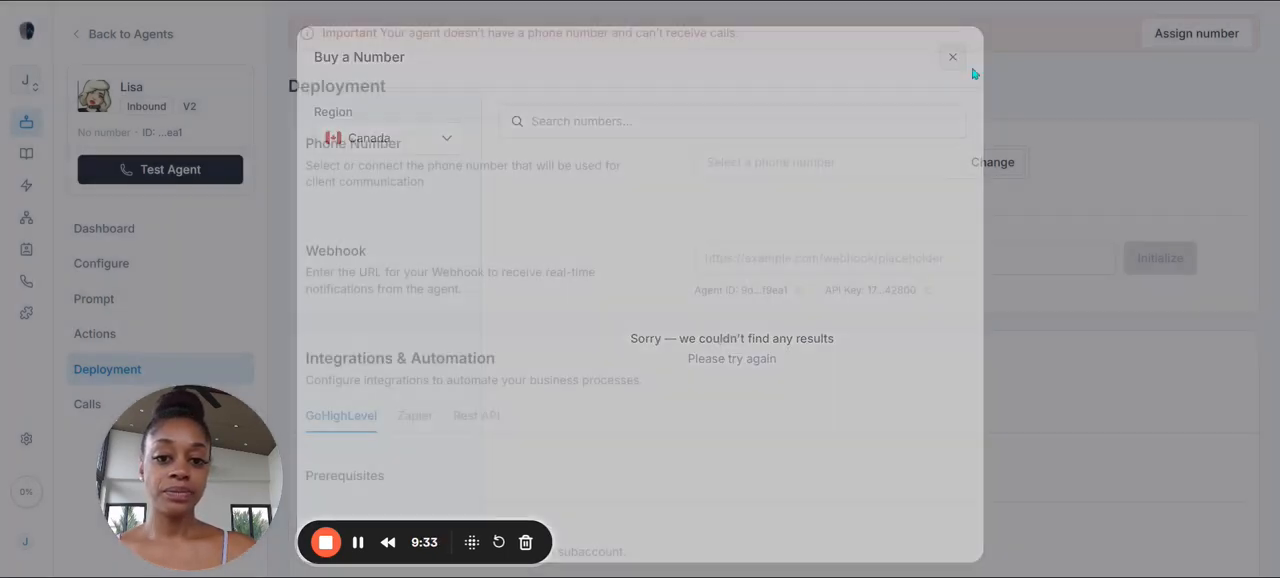
Step: Assign the available phone number to Lisa in the deployment settings
click(1006, 171)
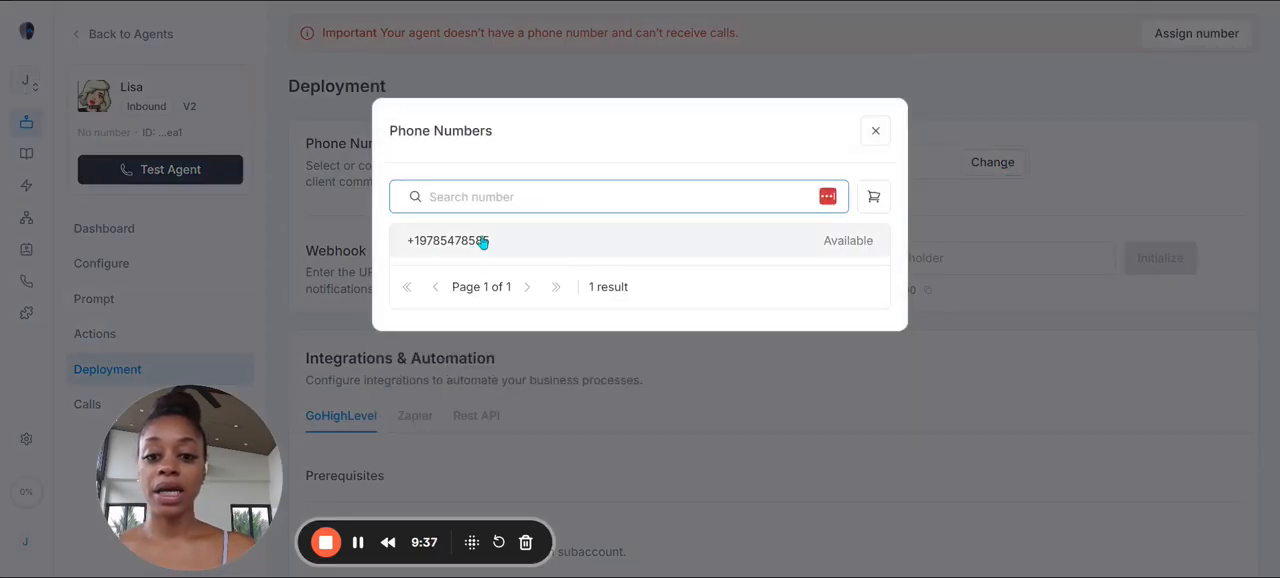
click(478, 254)
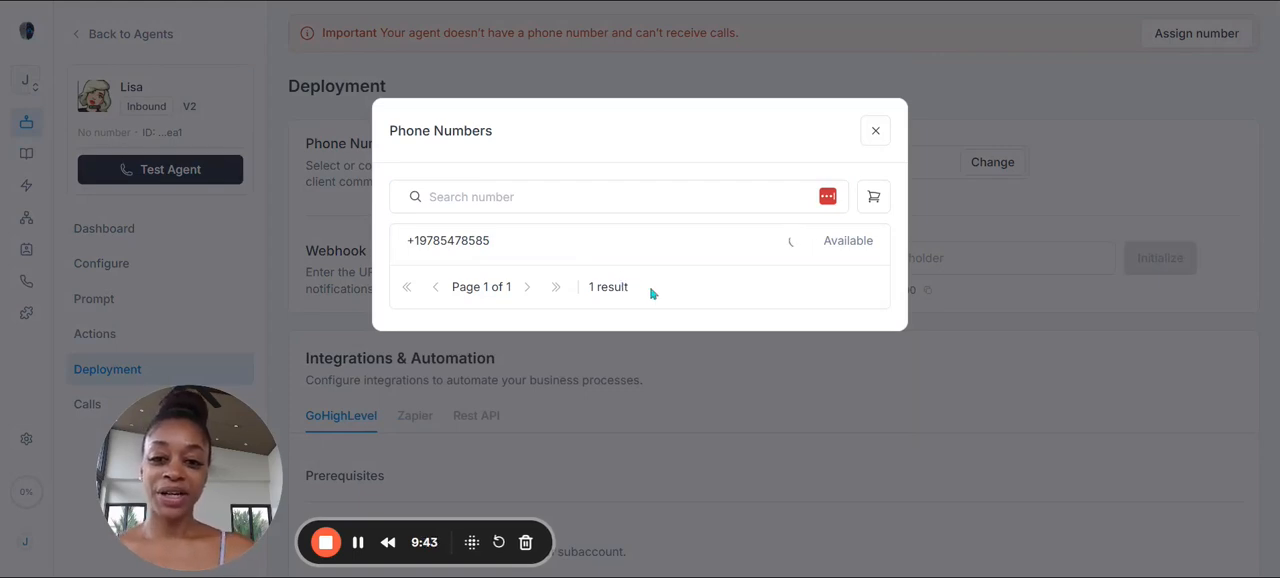
click(877, 416)
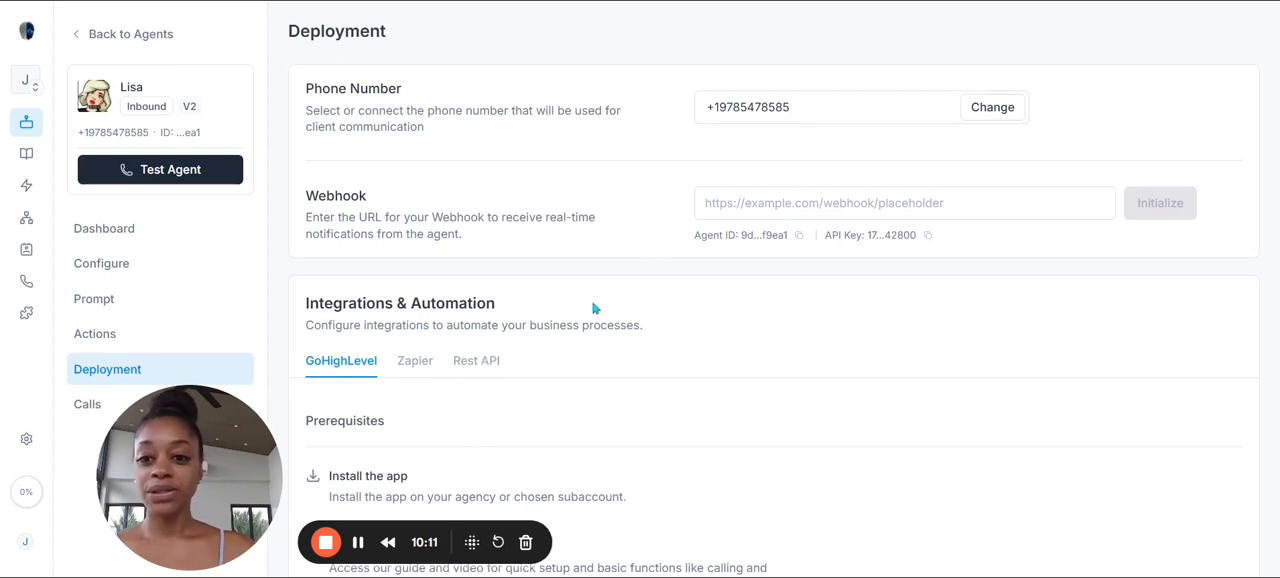
Step: View the chat simulation option for testing Lisa, and place a phone test call using the recipient's name and phone number
click(226, 184)
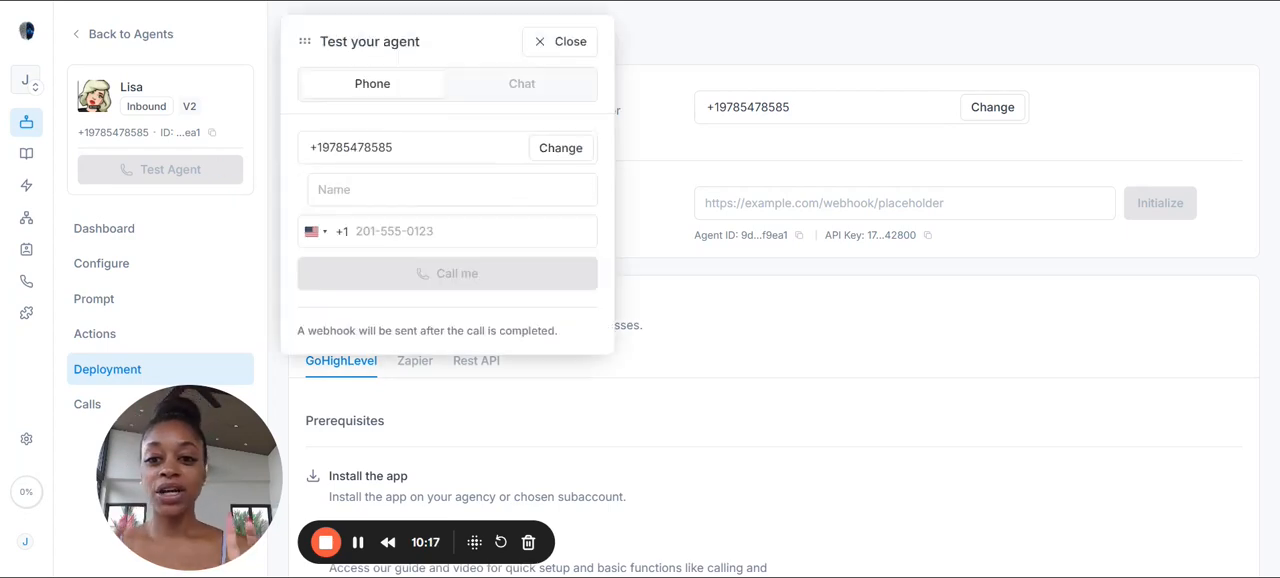
click(462, 95)
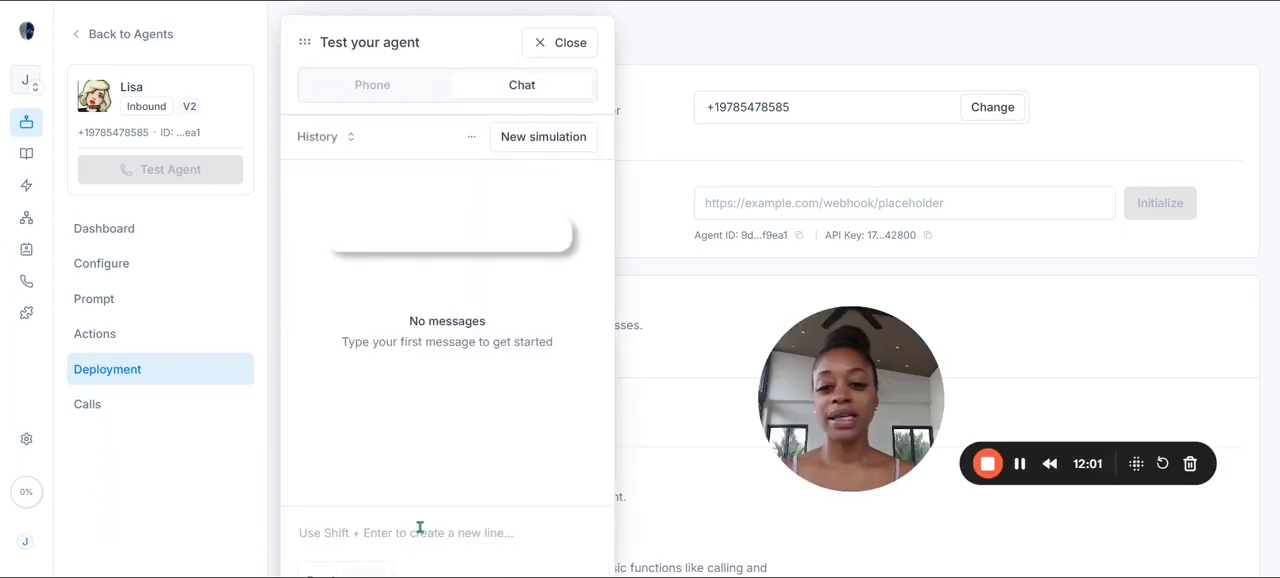
click(345, 87)
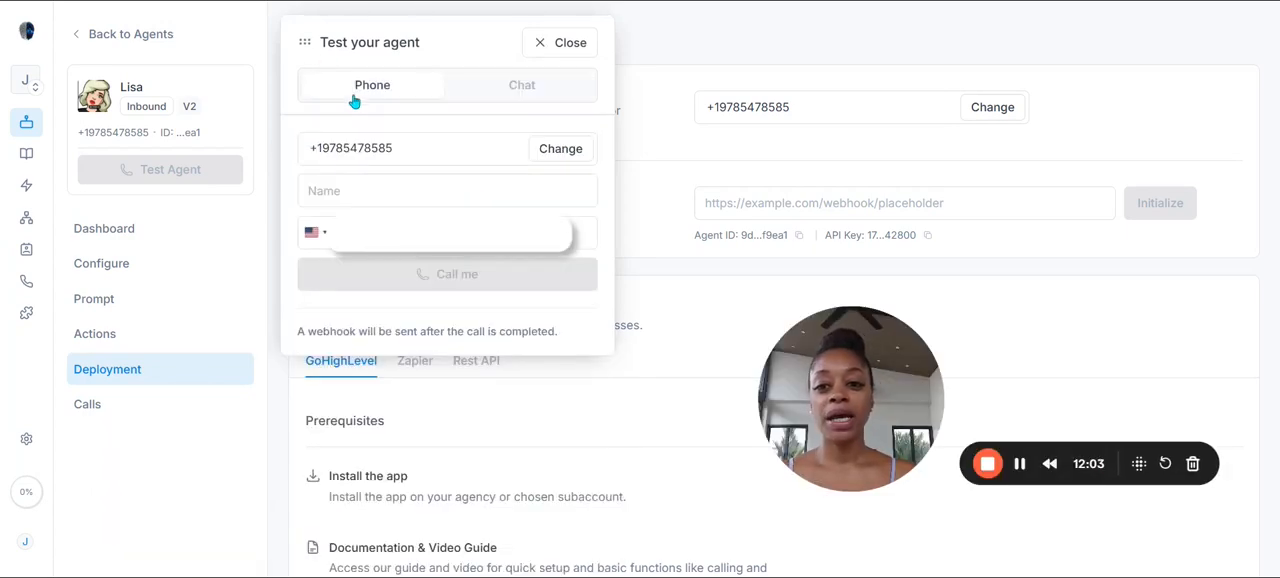
click(443, 193)
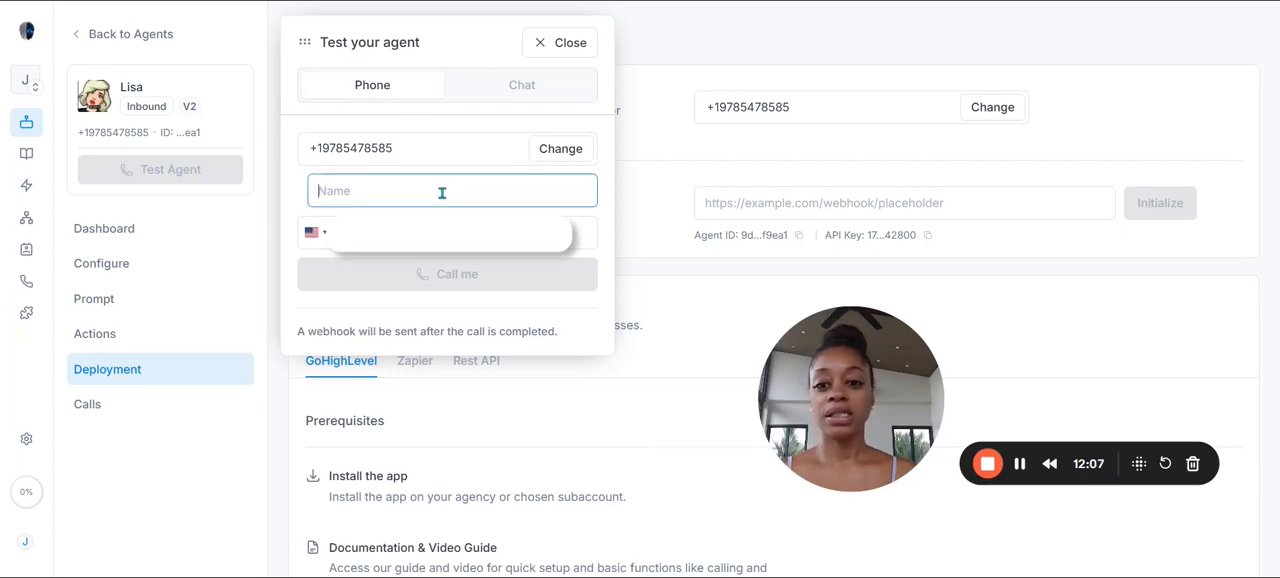
click(452, 283)
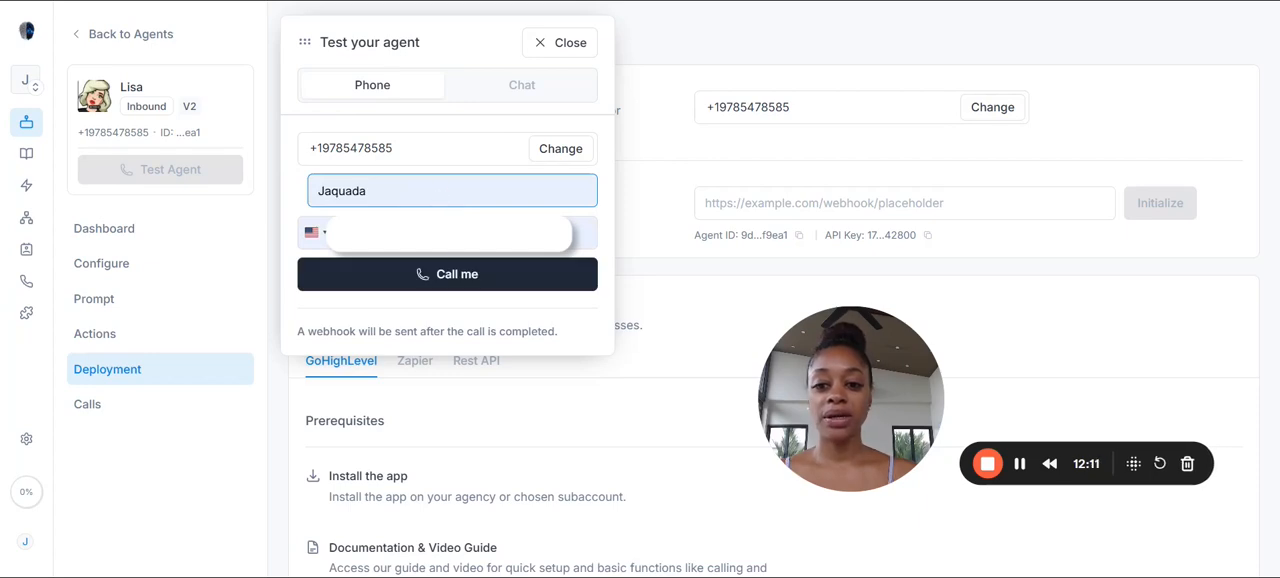
click(466, 280)
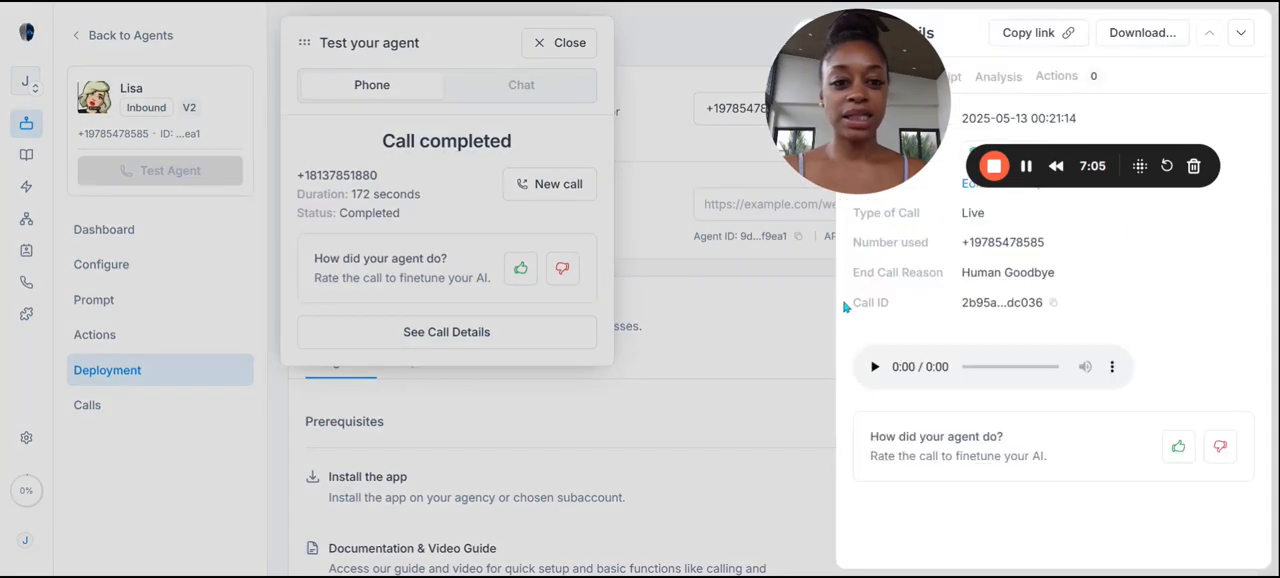
Step: Review the completed test call's transcript and its analysis from persona to call summary, and return to the general call details
drag(838, 54, 395, 178)
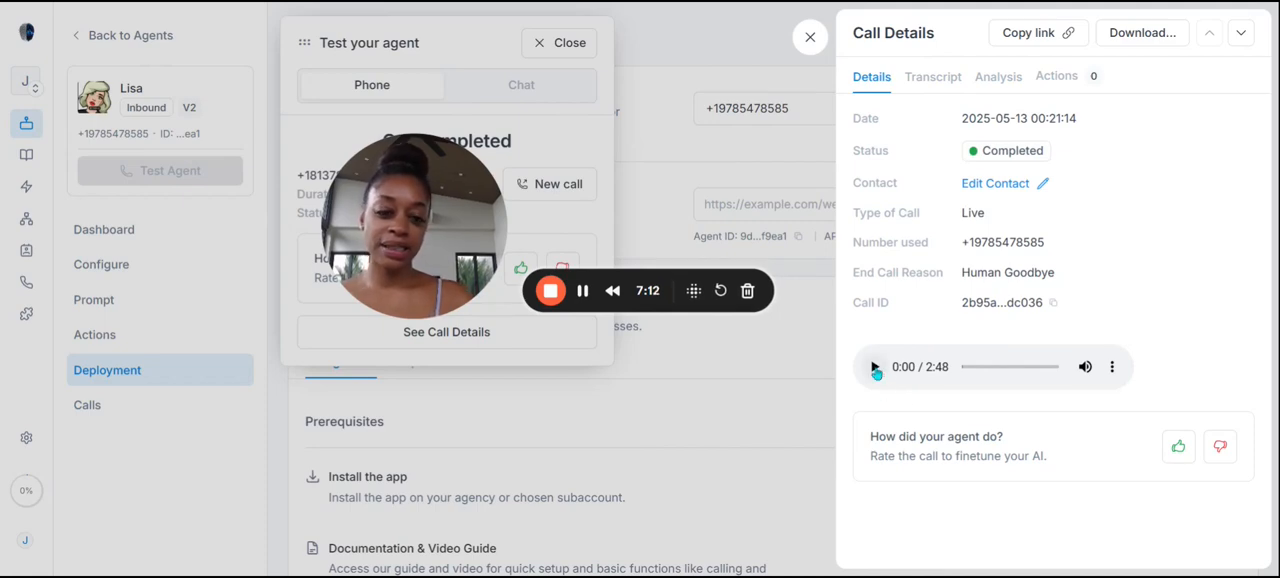
click(933, 82)
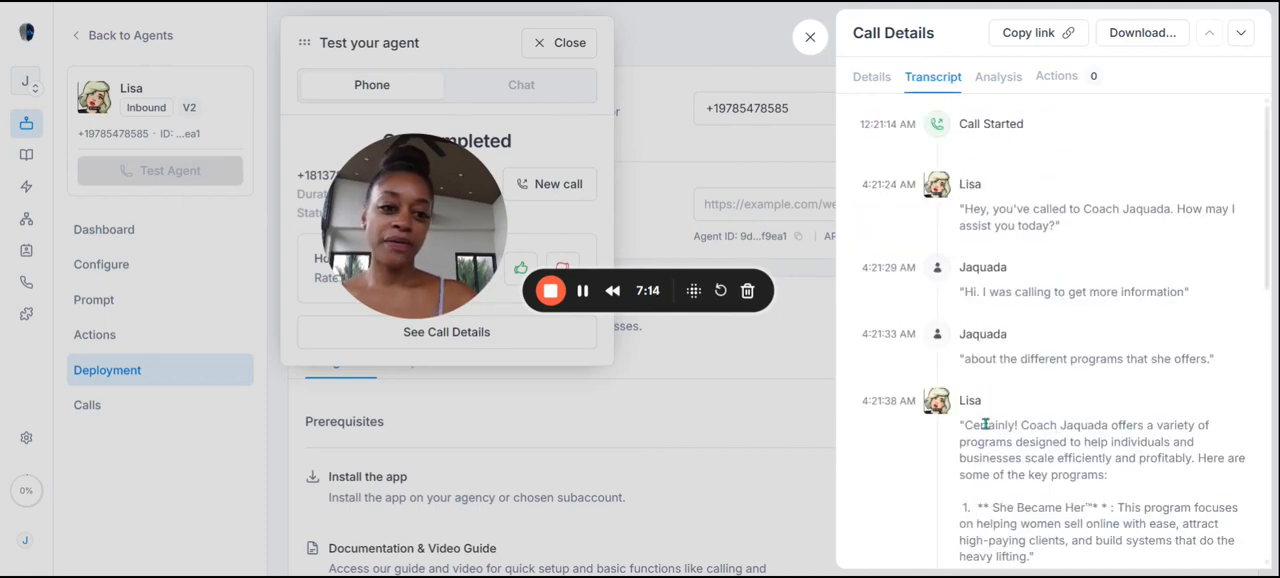
click(995, 84)
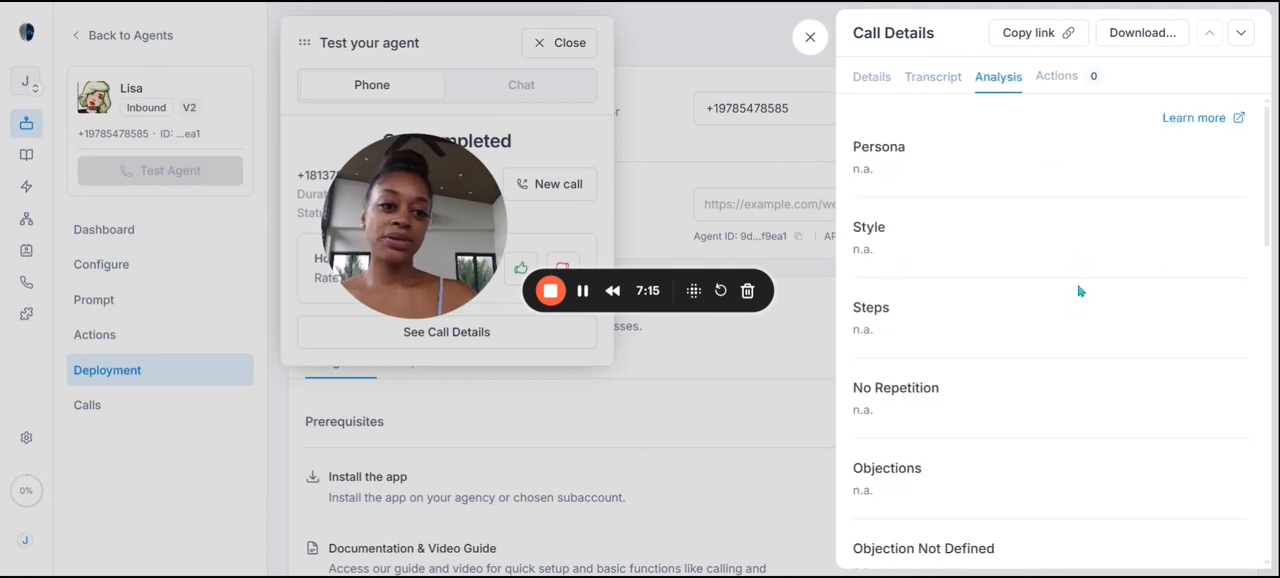
scroll(1080, 300, down, 10)
scroll(1079, 313, down, 2)
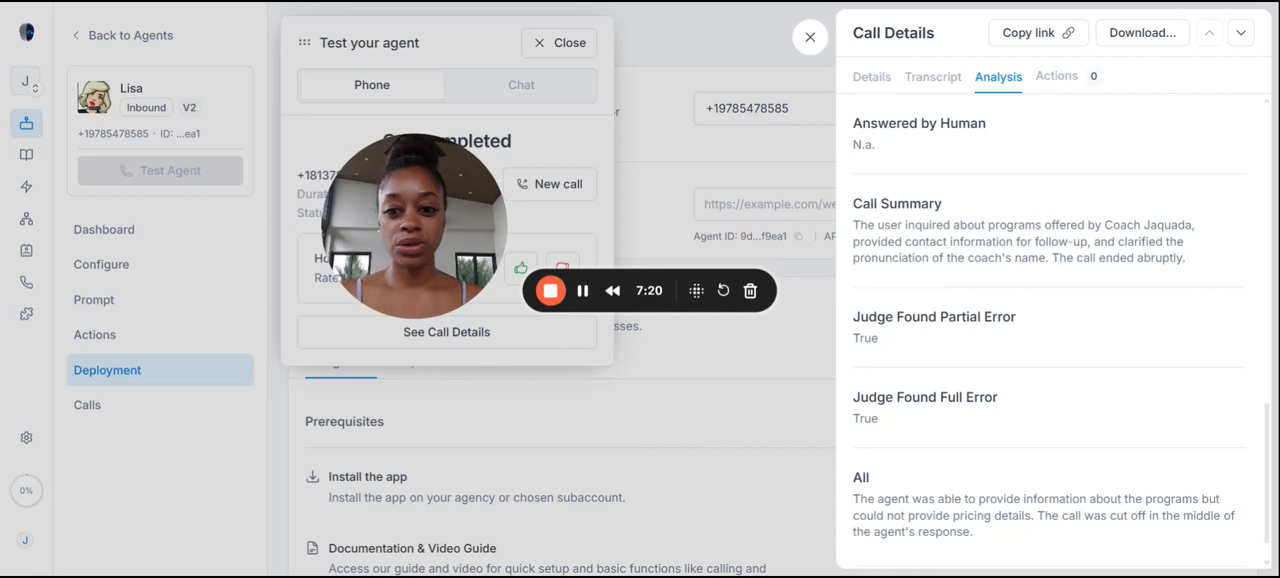
scroll(1079, 302, up, 9)
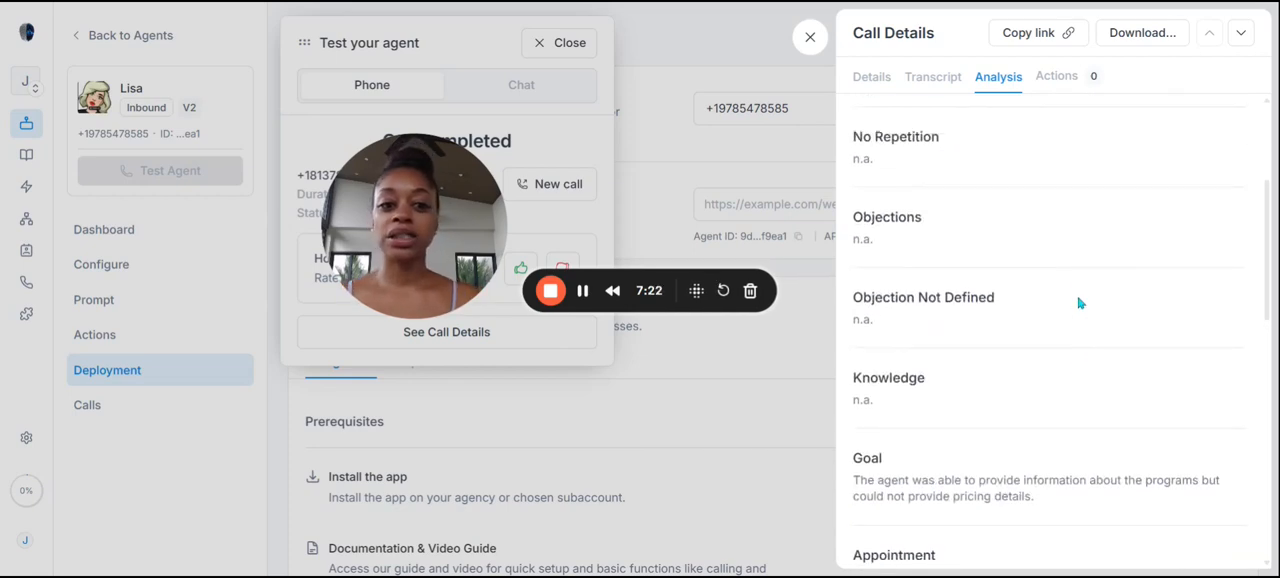
scroll(1080, 303, up, 2)
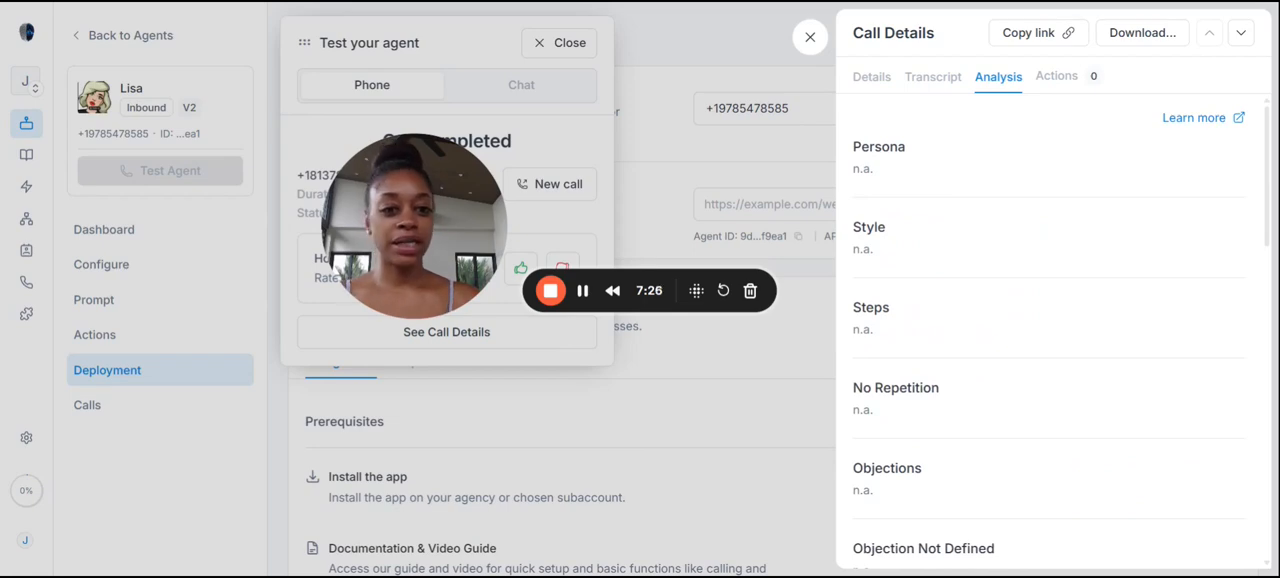
click(878, 80)
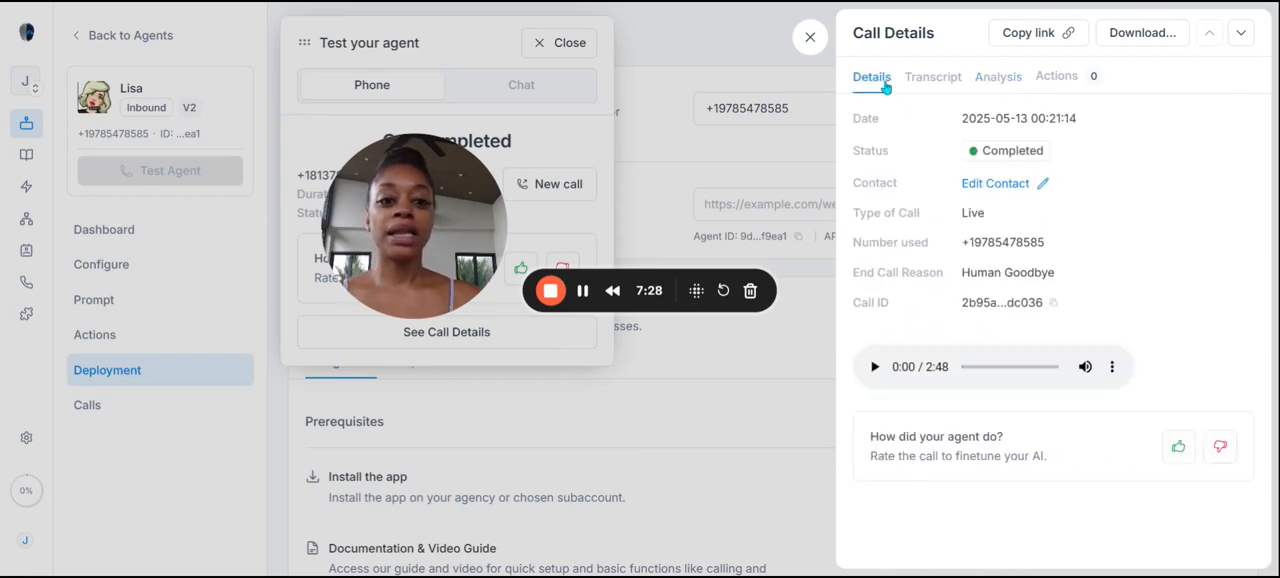